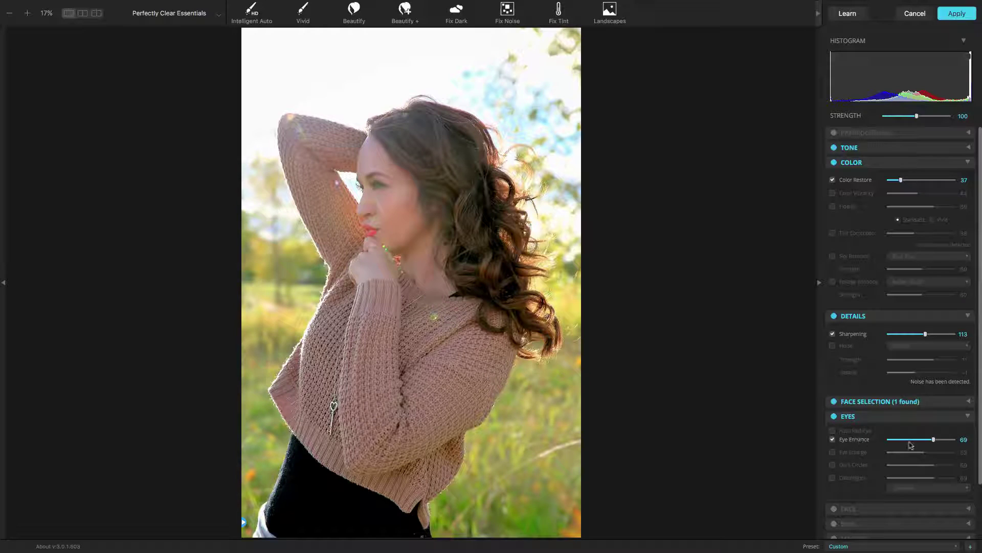
Step: Collapse the Eyes and Details sections, and enable Color Vibrancy at 11 for the sweater portrait
click(921, 440)
click(913, 416)
click(891, 317)
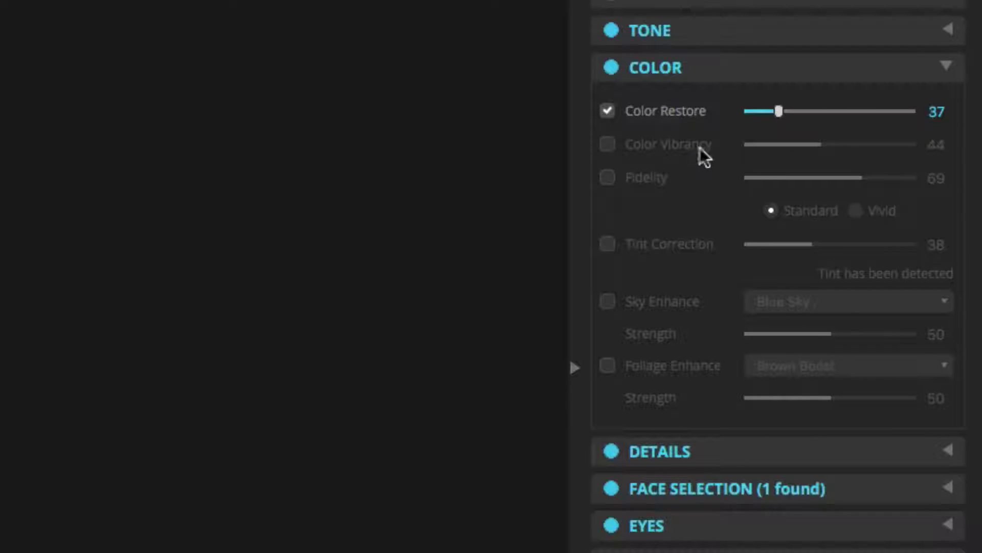
click(695, 148)
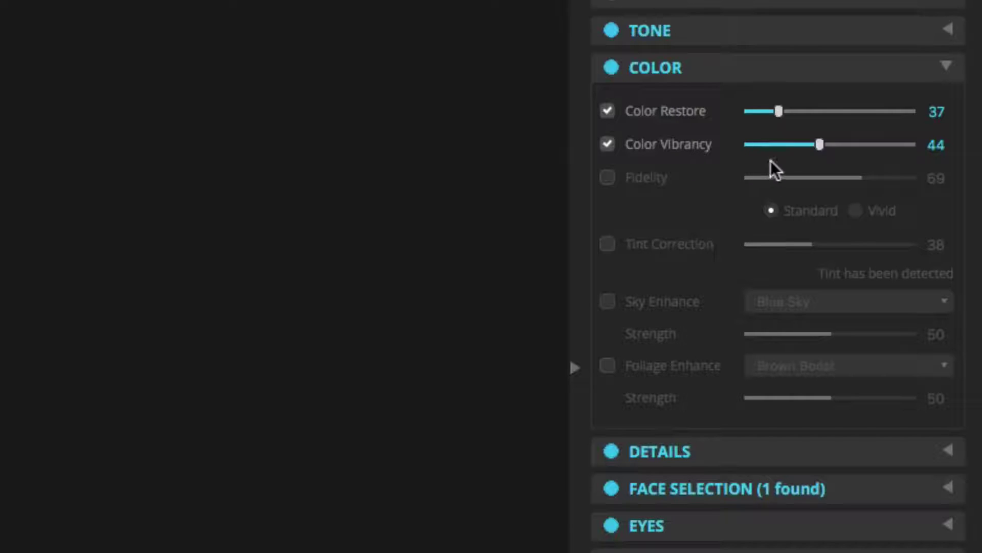
click(781, 146)
drag(779, 144, 768, 146)
Step: Set Color Restore to 79 and enable Fidelity in Vivid mode for the sweater portrait
drag(782, 111, 814, 114)
click(660, 176)
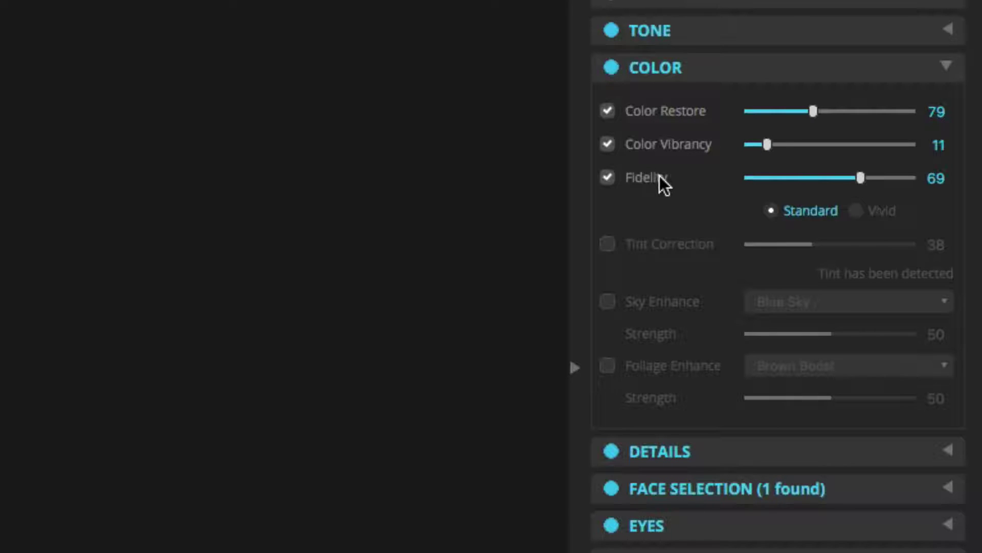
click(864, 211)
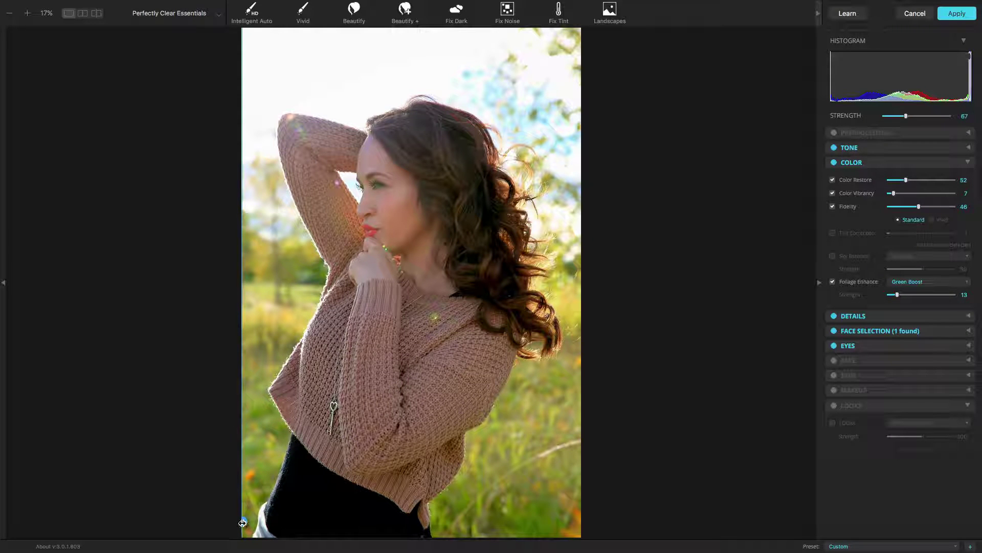
click(243, 522)
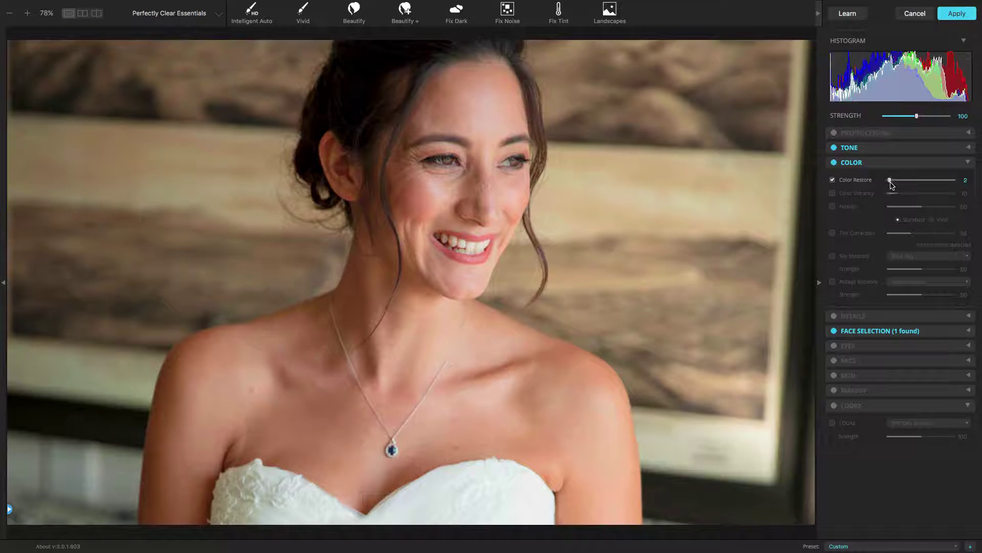
Step: Raise the bride portrait's Color Restore to 44, switching the color corrections off and on to compare
mouse_move(890, 183)
mouse_down()
mouse_move(967, 188)
mouse_move(901, 183)
mouse_up()
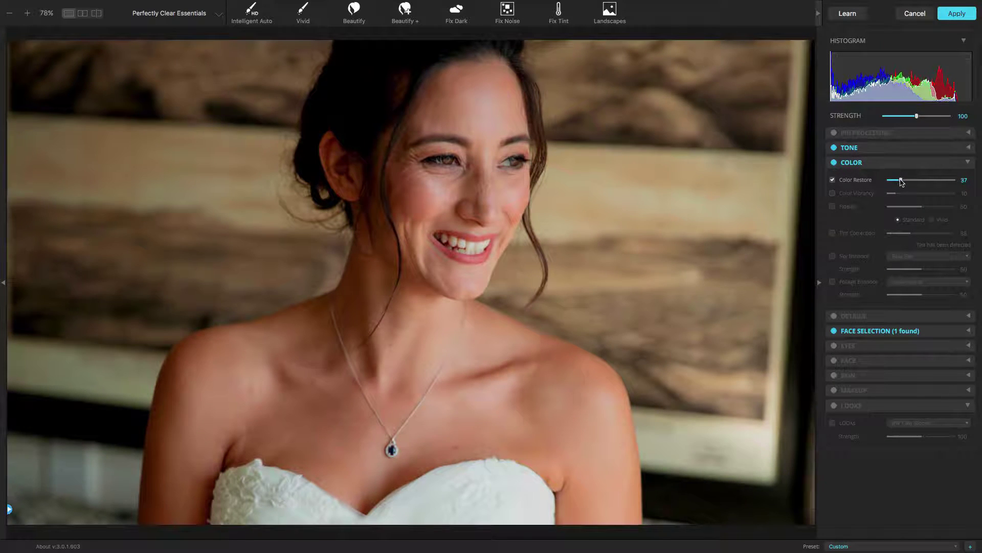
drag(901, 182, 901, 183)
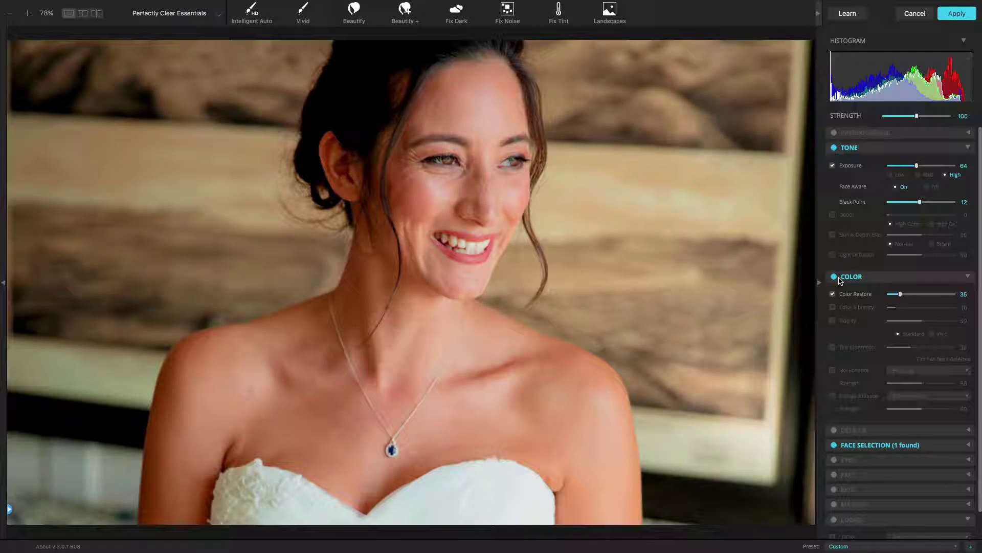
click(840, 280)
click(840, 280)
drag(902, 296, 904, 296)
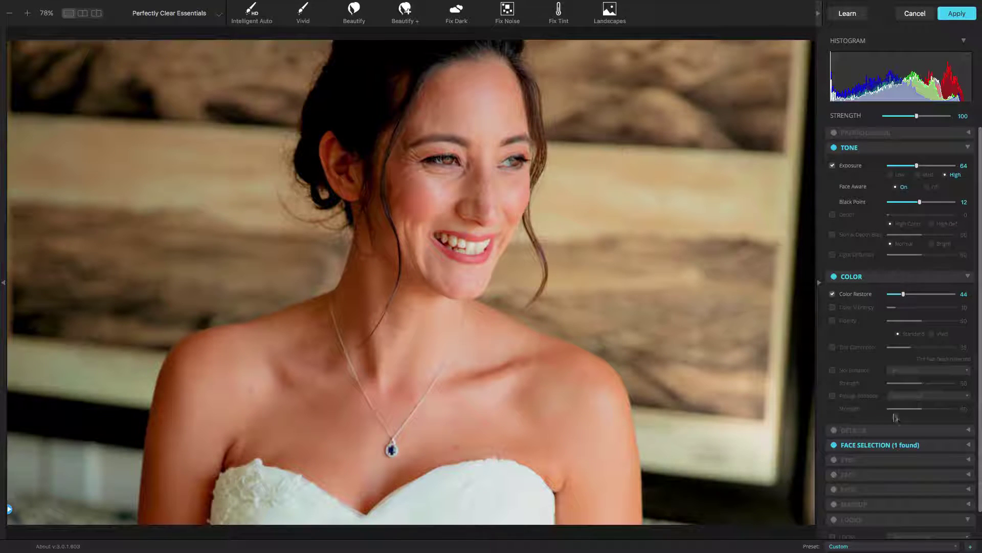
click(875, 493)
scroll(875, 494, down, 1)
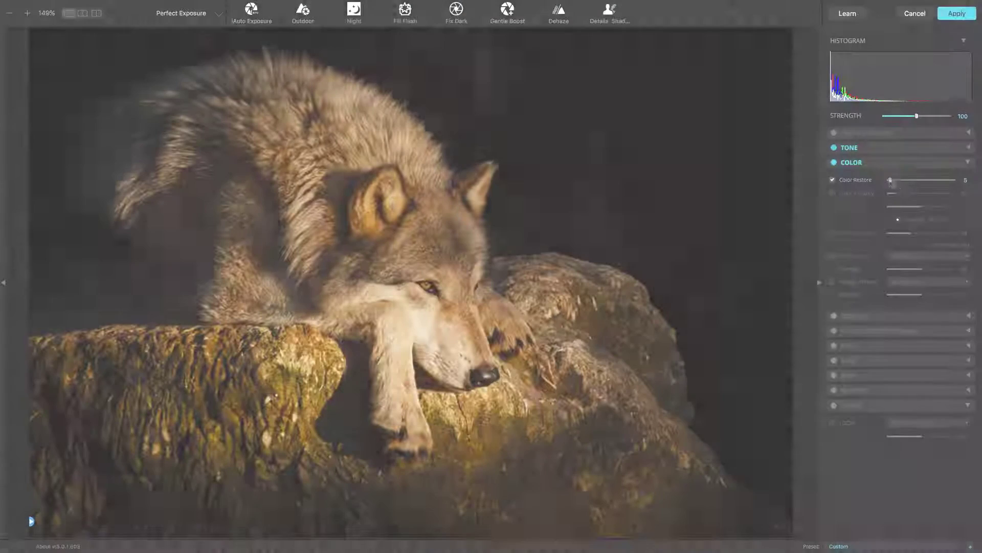
Step: Raise the wolf photo's Color Restore to about 170 and toggle the correction off and on to compare
drag(899, 182, 945, 182)
click(864, 183)
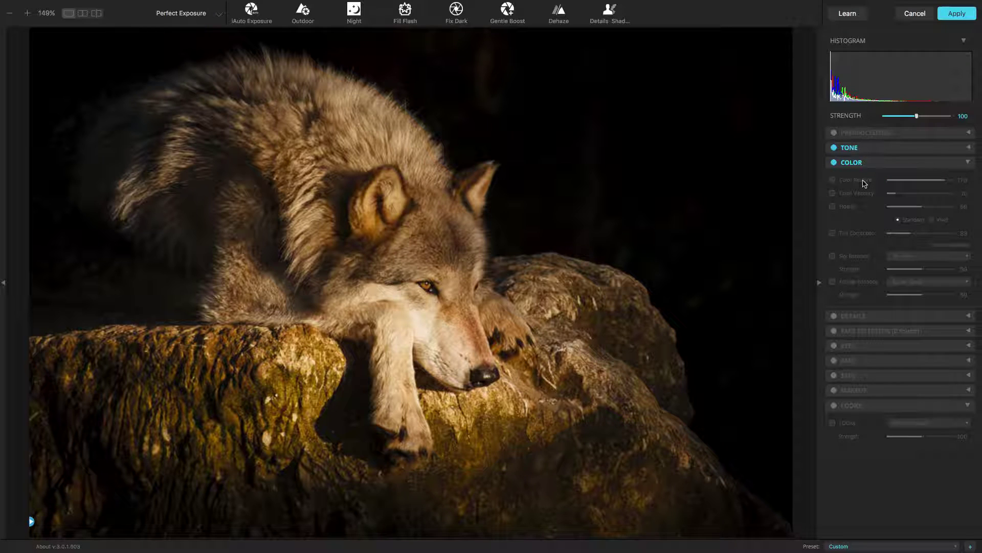
click(864, 182)
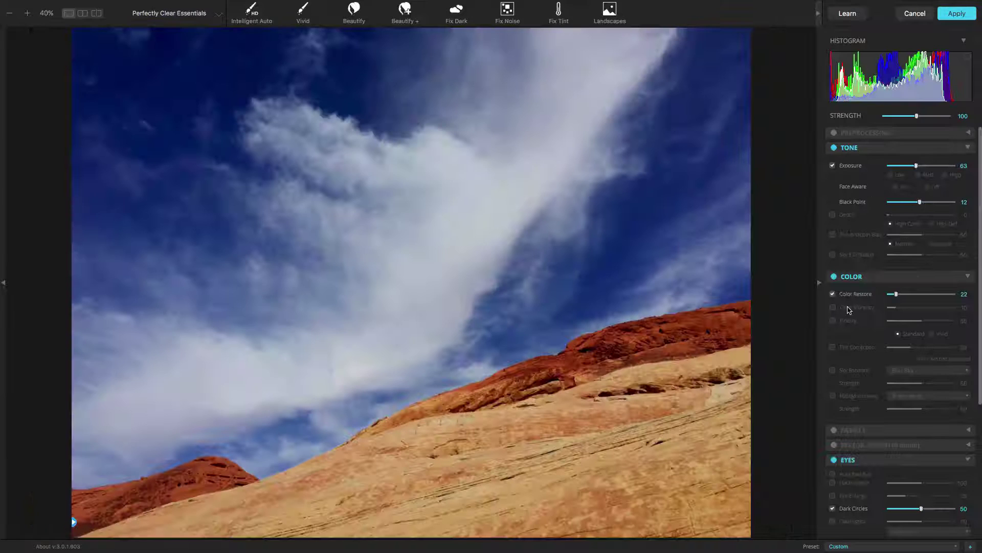
Step: Enable Color Vibrancy at 63 on the desert landscape, disable Color Restore, and toggle the color corrections to compare
click(847, 309)
drag(897, 308, 930, 309)
click(862, 294)
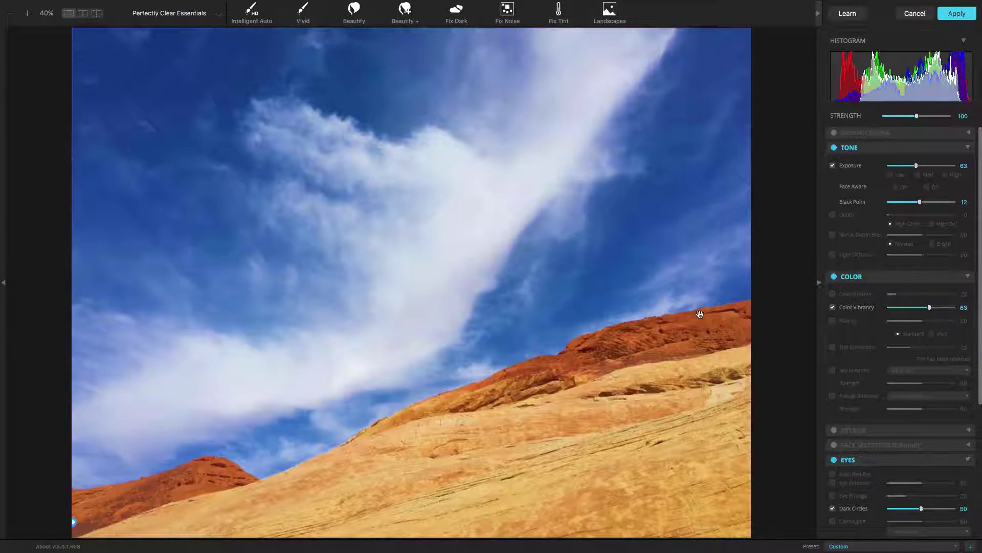
click(835, 277)
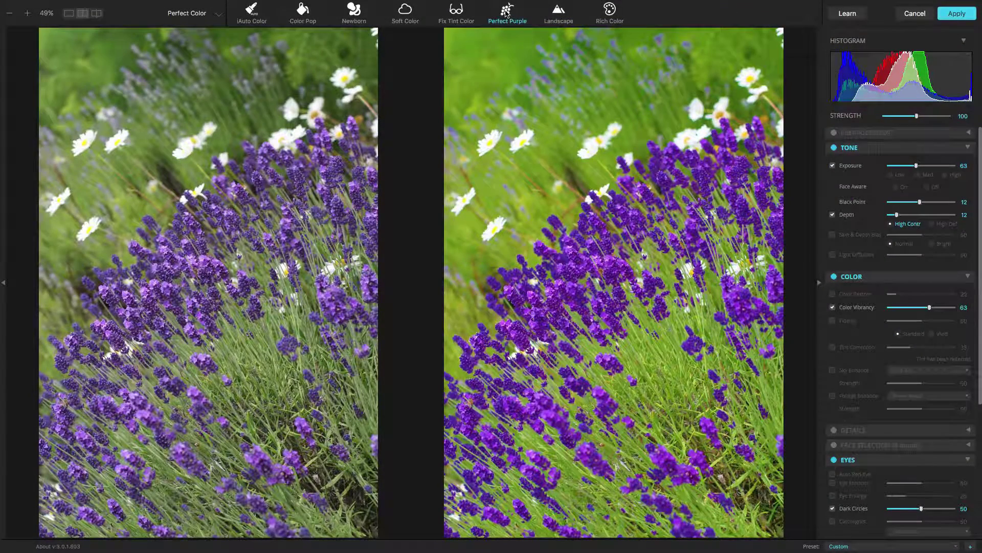
Step: Apply the Perfect Purple preset to the lavender photo and increase its Fidelity strength
click(505, 11)
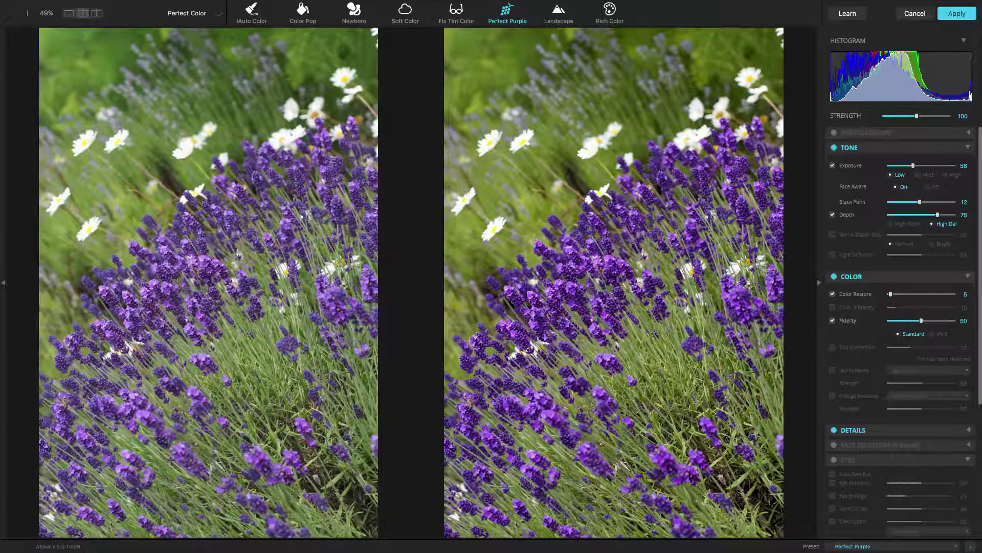
drag(922, 320, 945, 321)
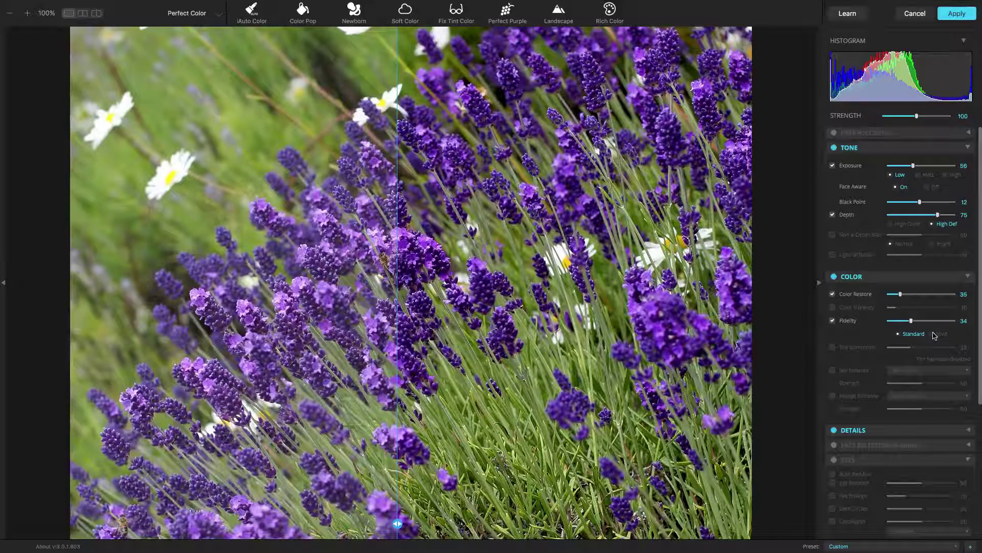
Step: Compare the lavender photo's Vivid and Standard Fidelity modes, raising Color Restore slightly in between
click(935, 335)
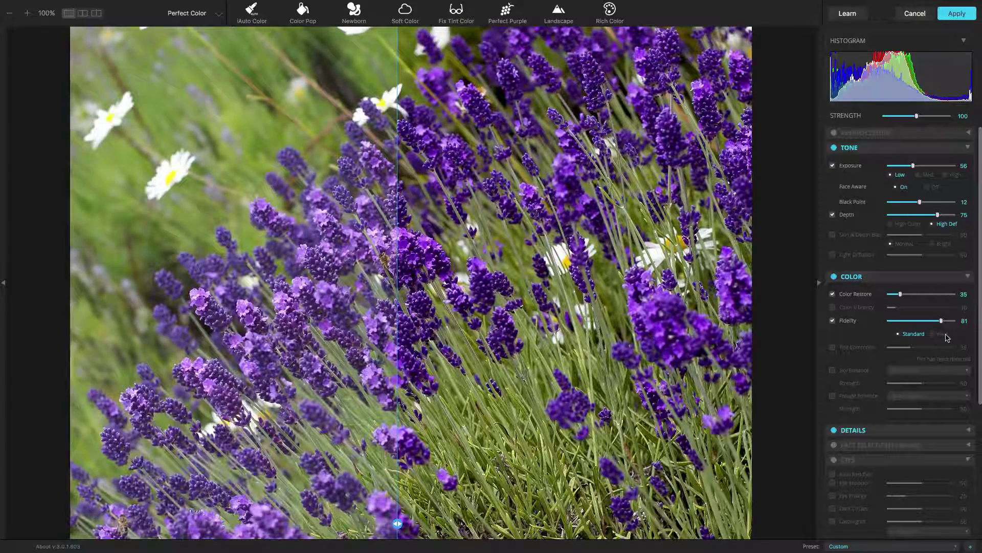
click(946, 334)
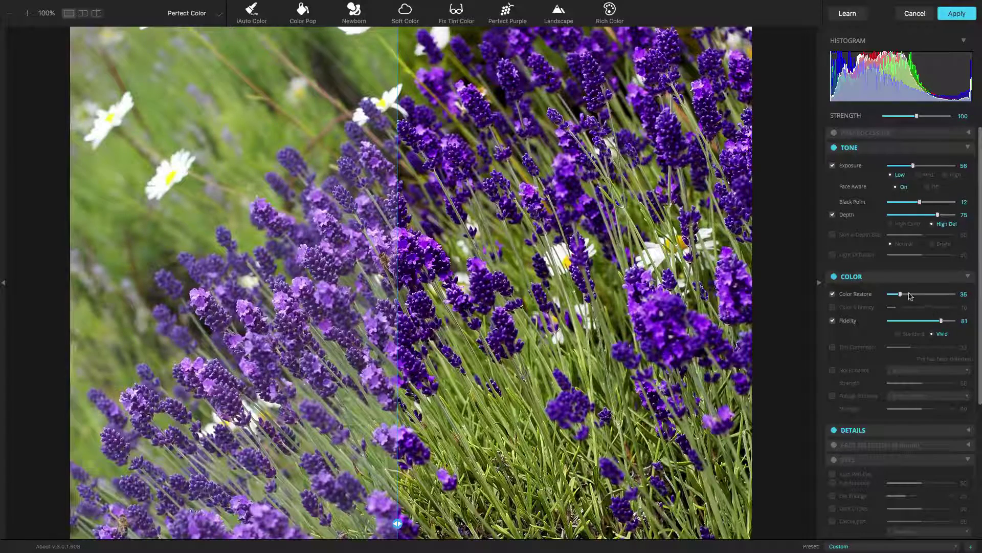
drag(906, 294, 909, 296)
click(915, 334)
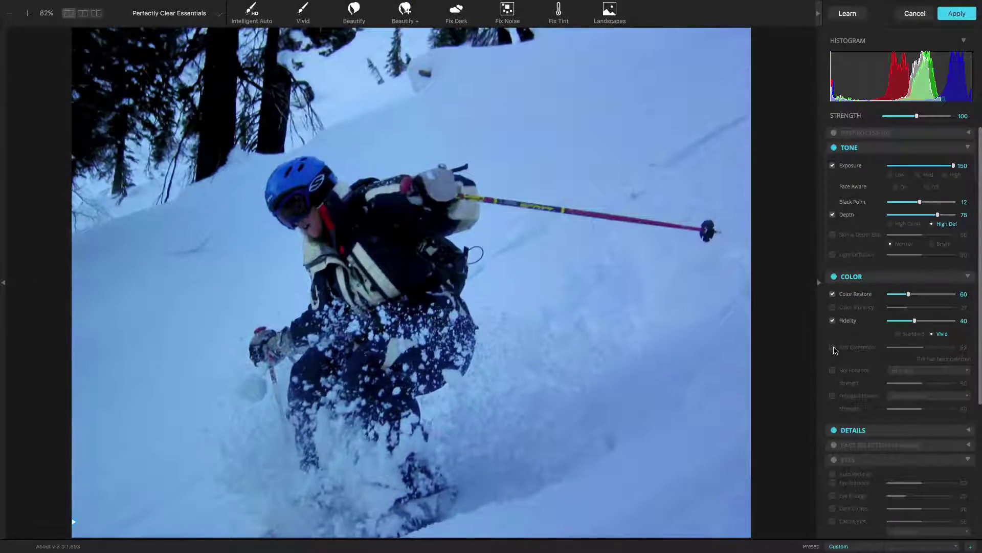
Step: Enable Tint Correction on the skier photo and toggle it off and on to compare
click(834, 348)
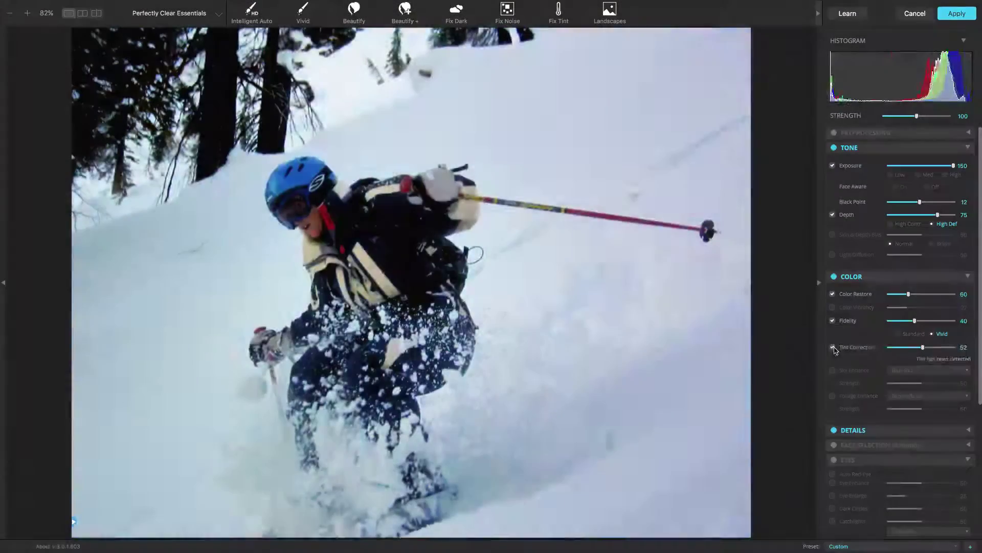
click(833, 347)
click(833, 348)
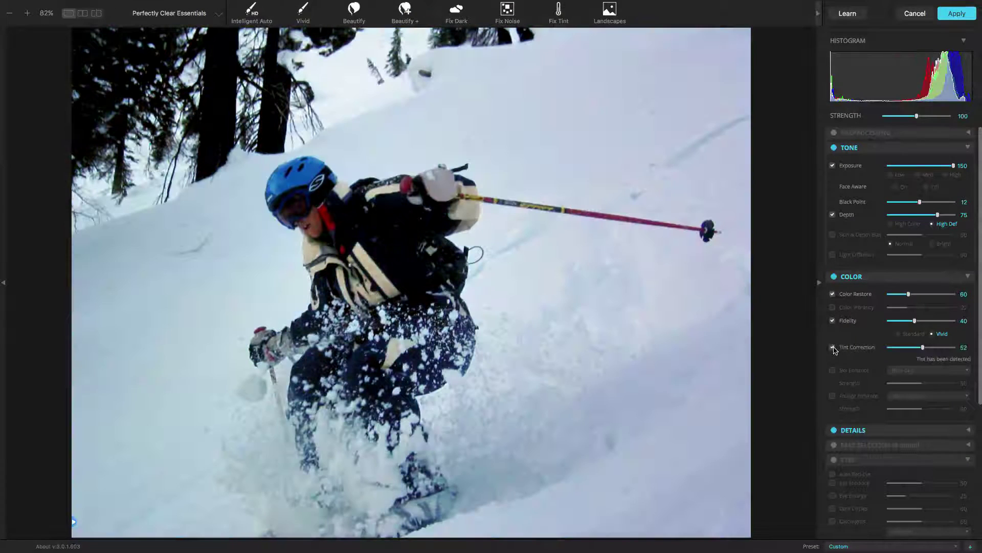
Step: Set the skier photo's Tint Correction strength to 45
drag(923, 347, 917, 346)
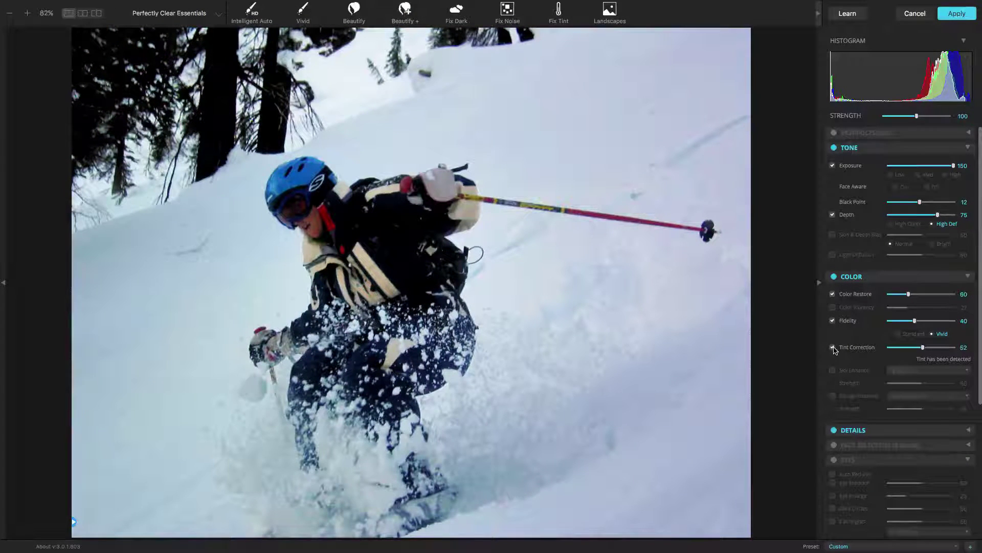
drag(822, 302, 825, 302)
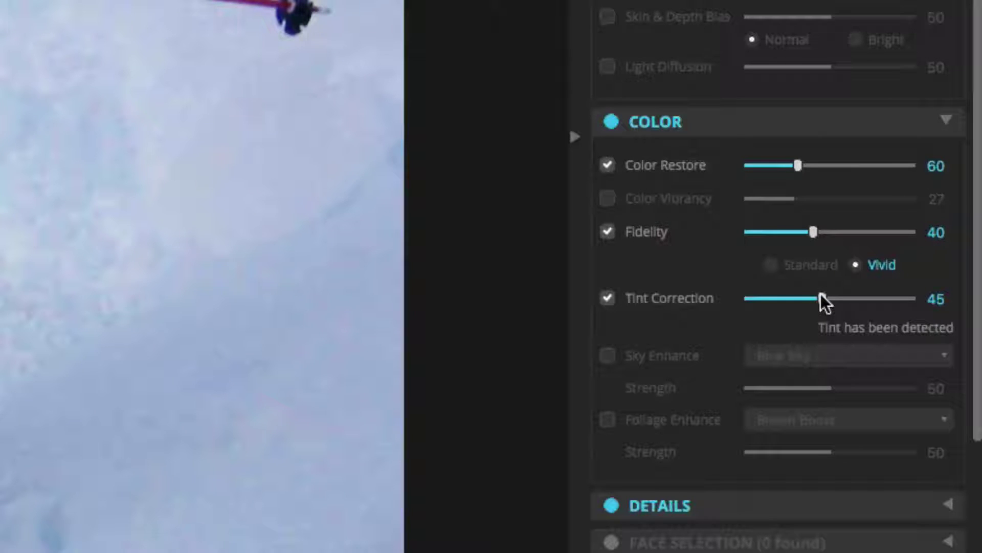
drag(821, 295, 822, 296)
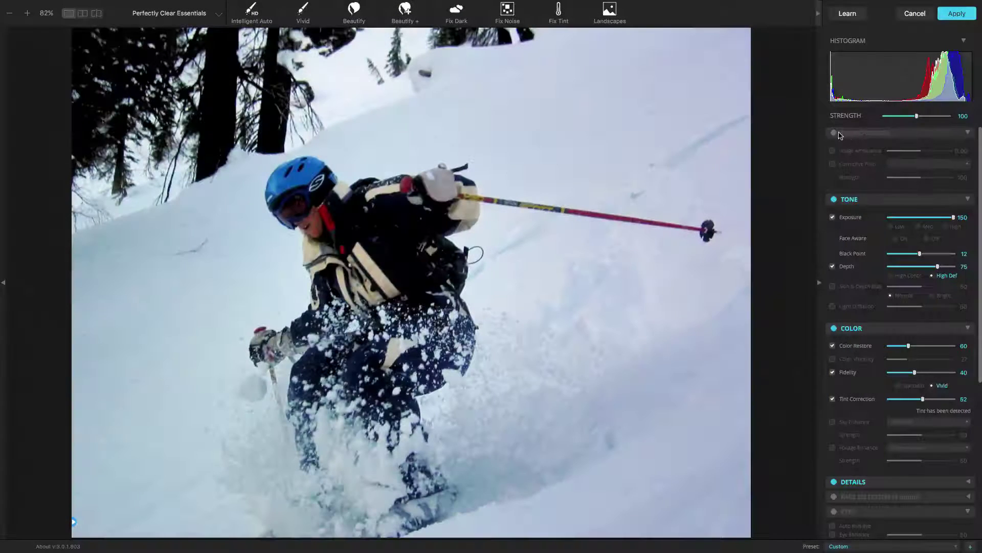
Step: Enable the Corrective Filter in the skier photo's preprocessing settings and set it to Cooling (80)
click(839, 133)
click(842, 165)
click(900, 165)
click(895, 165)
click(895, 174)
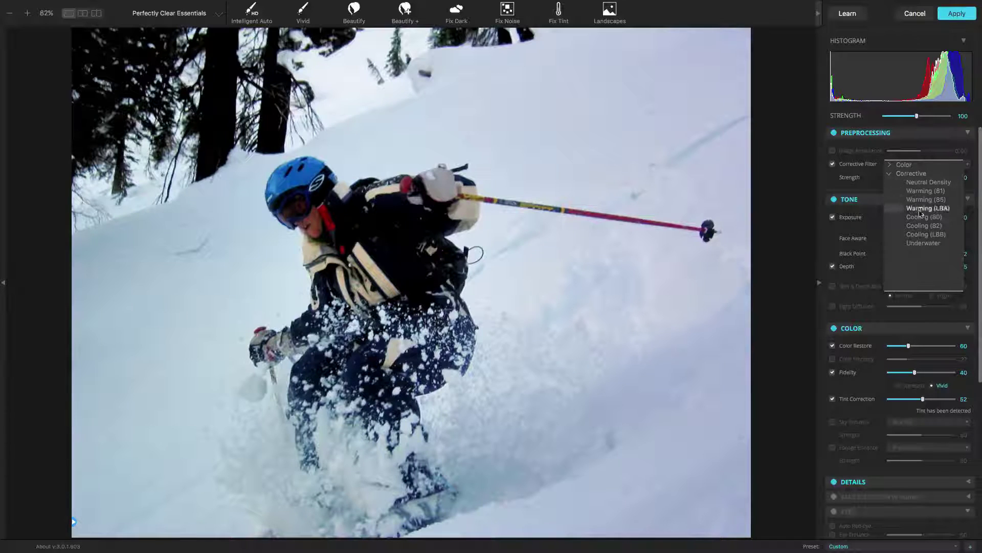
click(919, 216)
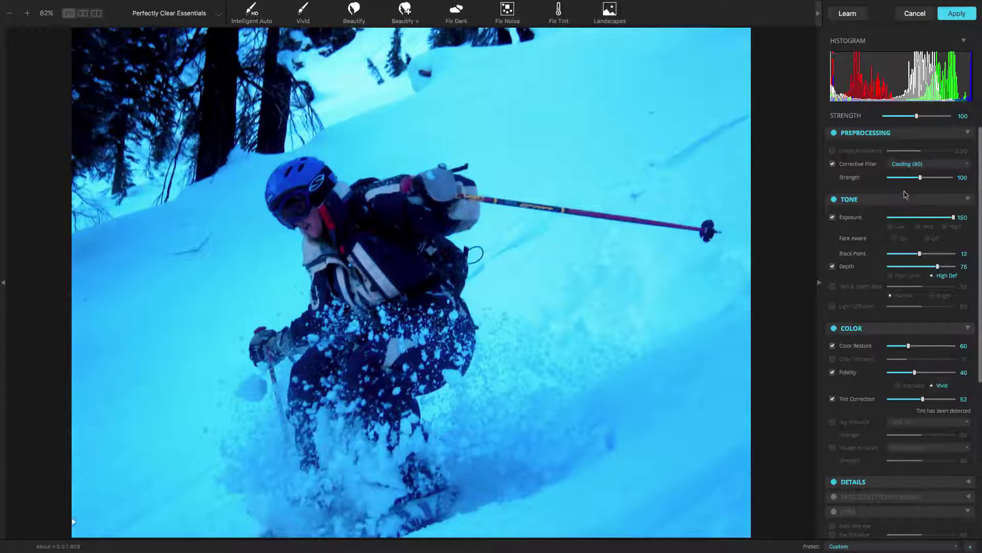
Step: Reduce the corrective filter's strength to a low value and switch the filter to Cooling (LBB)
click(896, 178)
drag(895, 178, 892, 179)
click(911, 172)
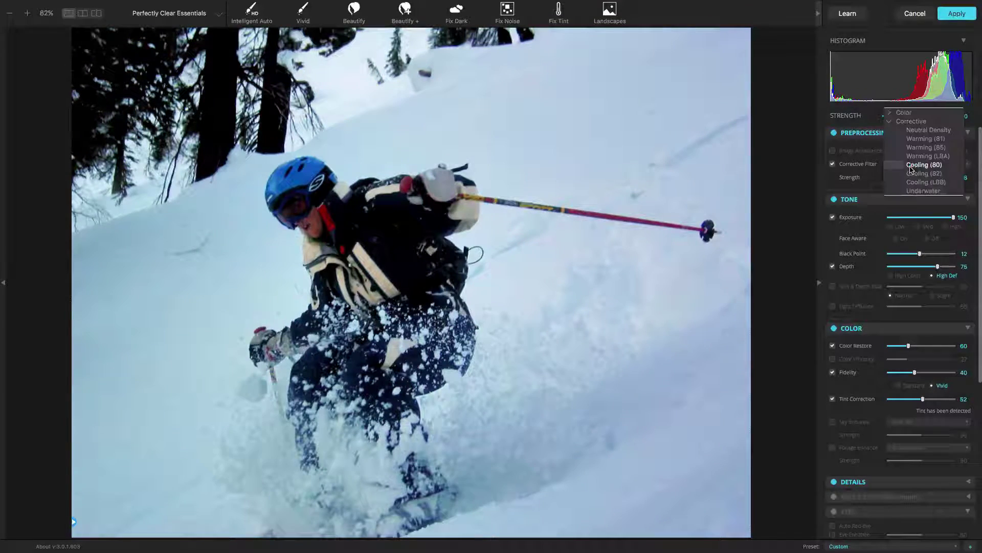
click(911, 182)
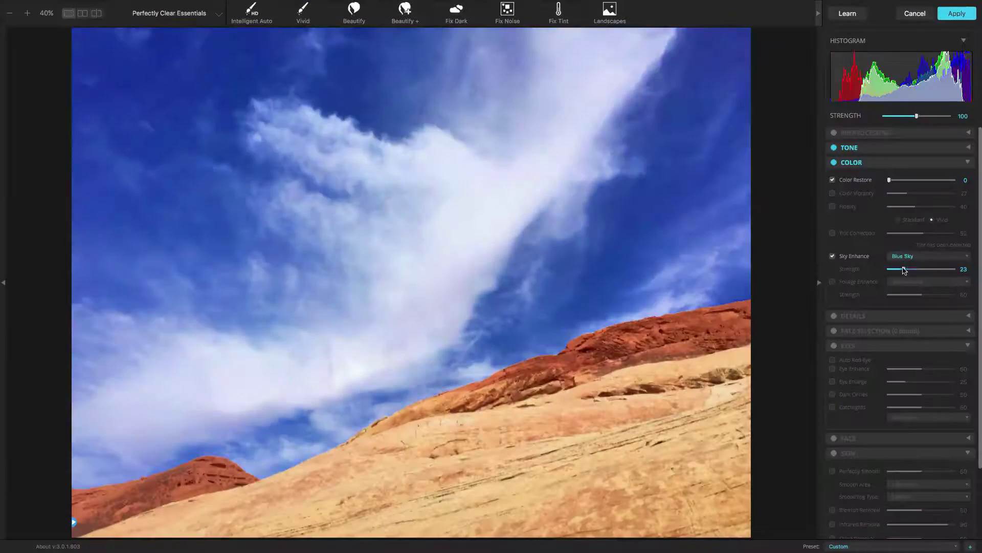
Step: Set the desert landscape's Blue Sky strength to 33 and enable Foliage Enhance with Brown Boost at minimum strength
mouse_move(904, 270)
mouse_down()
mouse_move(890, 270)
mouse_move(911, 270)
mouse_up()
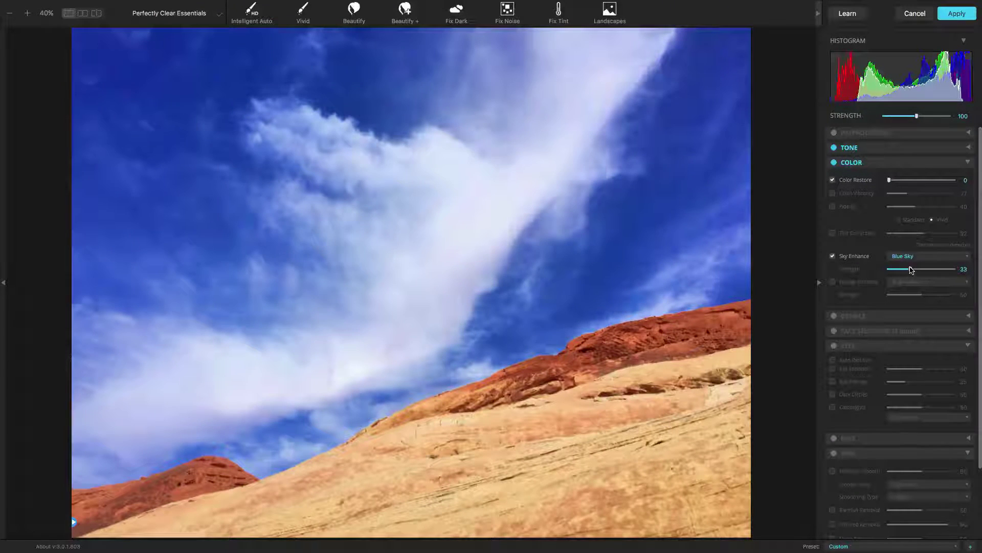
click(873, 281)
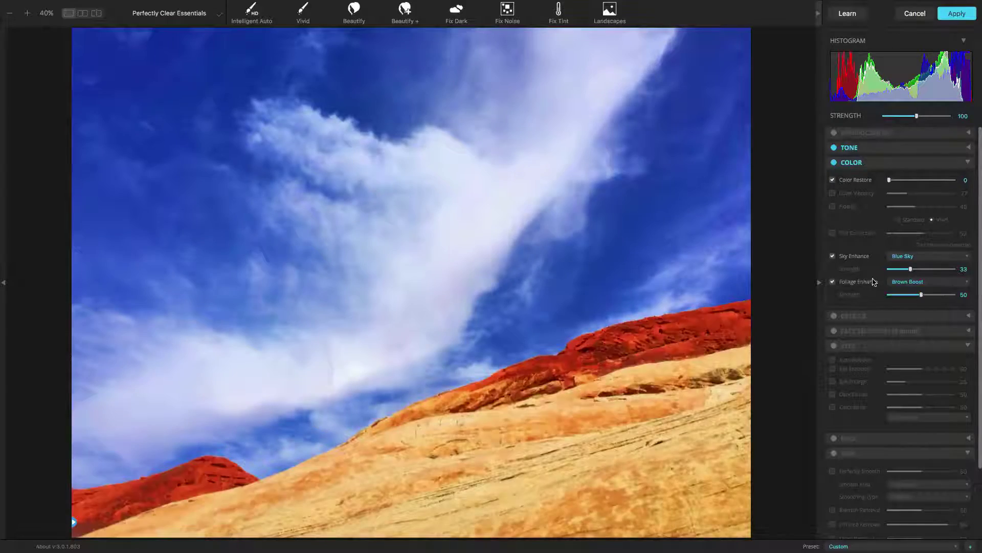
click(911, 294)
drag(900, 295, 879, 294)
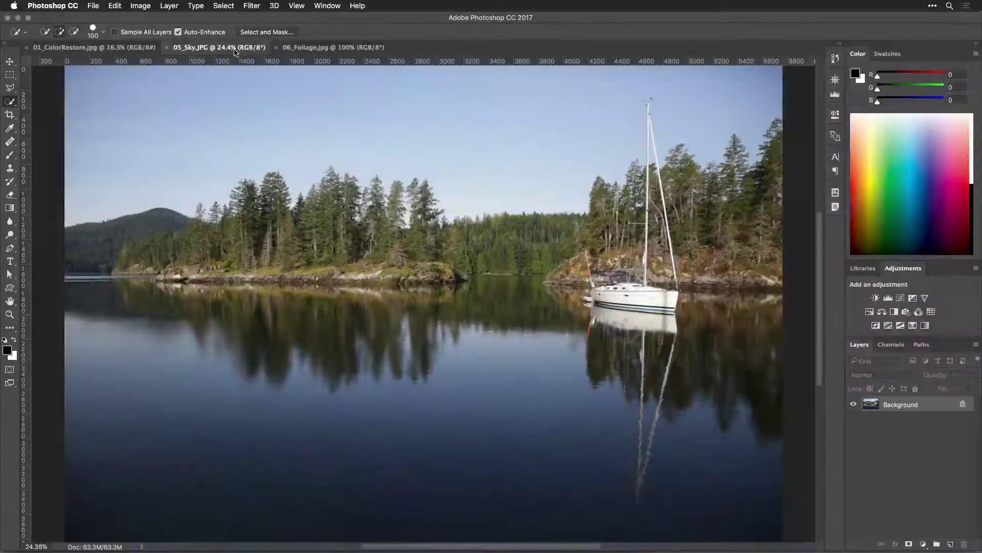
Step: Switch to Photoshop and open 05_Sky.JPG in the Perfectly Clear Complete v3 filter
click(253, 5)
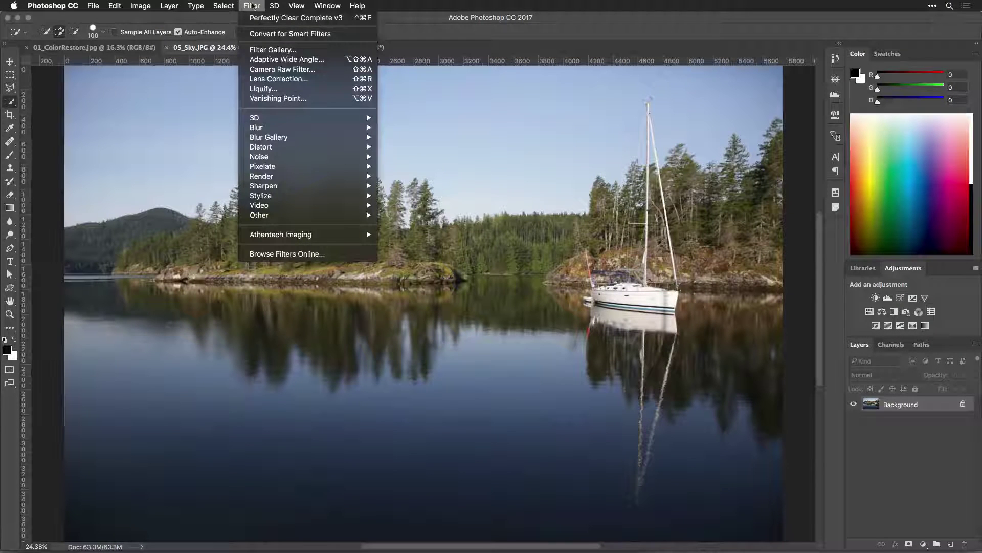
mouse_move(286, 234)
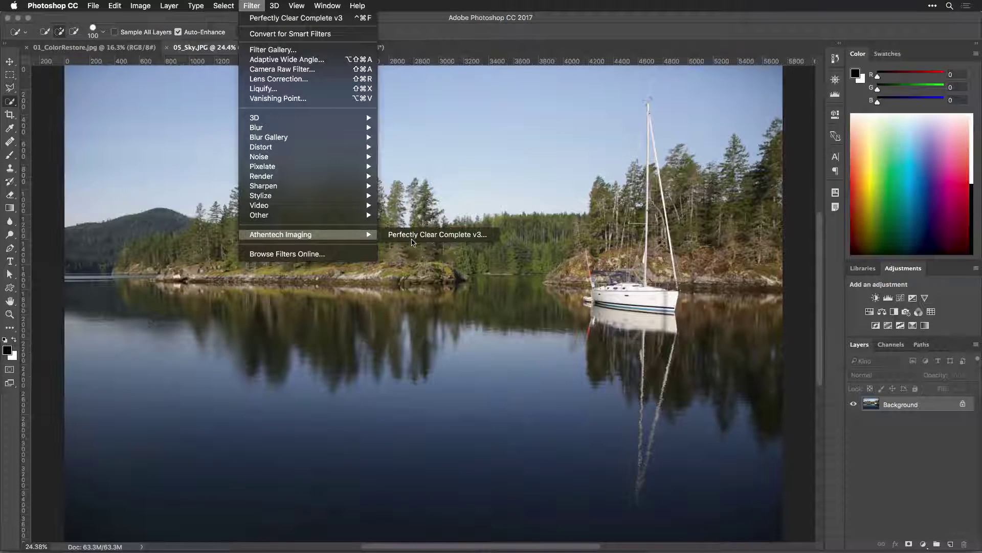
click(413, 235)
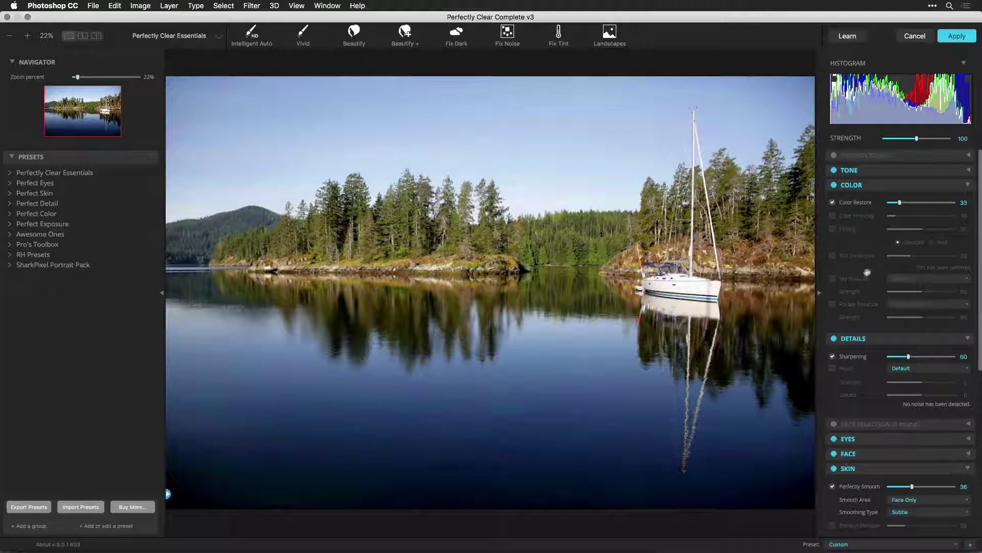
Step: Enable Sky Enhance on the sailboat lake photo, try the Sunset and Night Sky modes, and return to Blue Sky
click(833, 279)
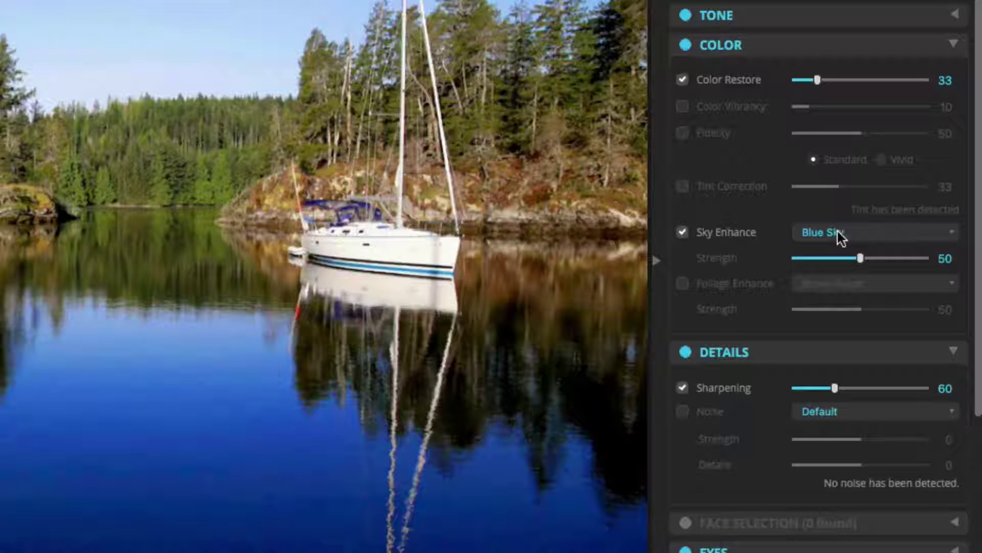
click(841, 237)
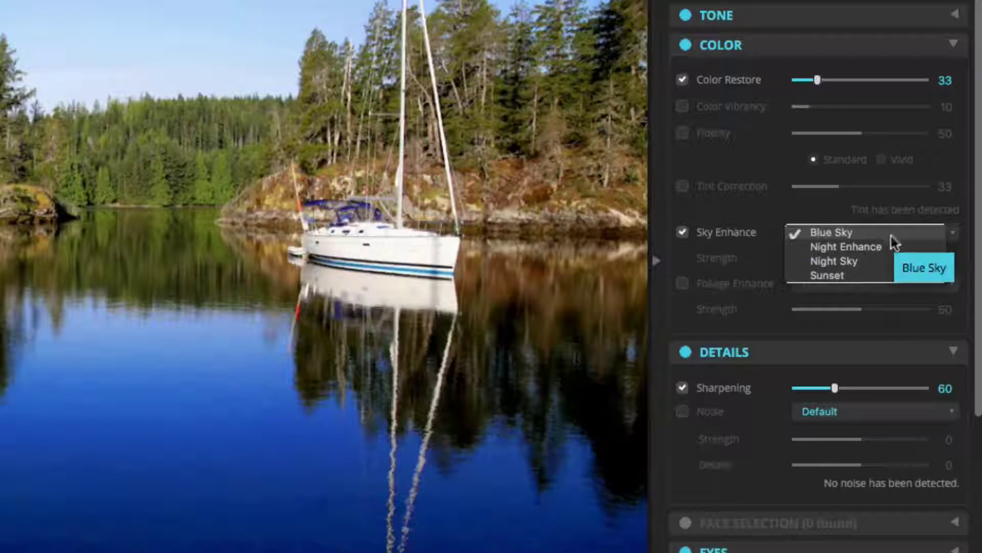
click(857, 271)
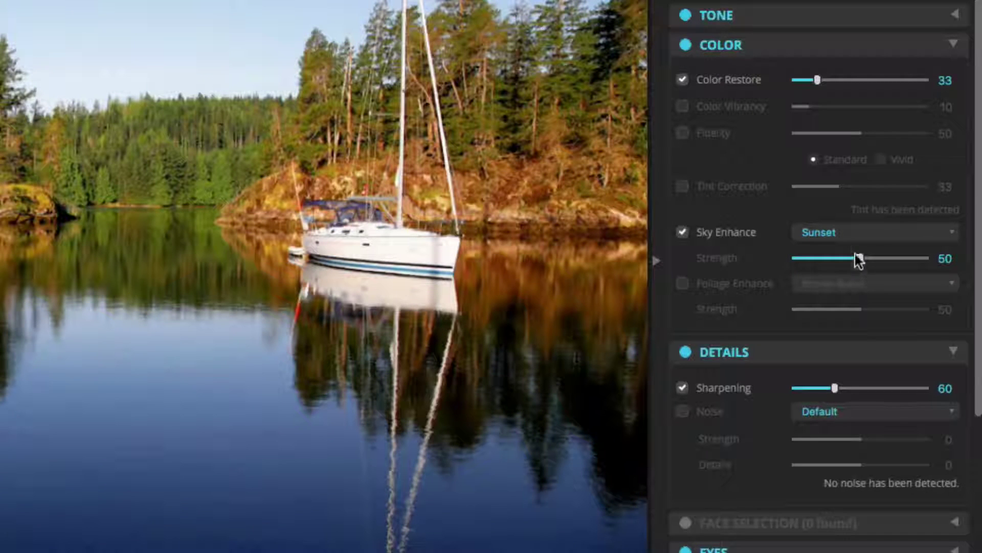
click(842, 233)
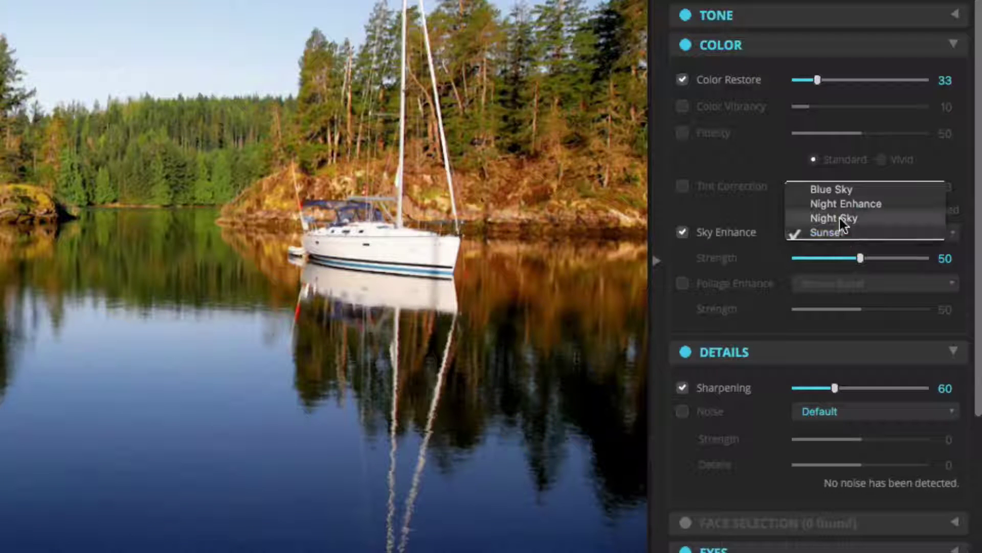
click(839, 218)
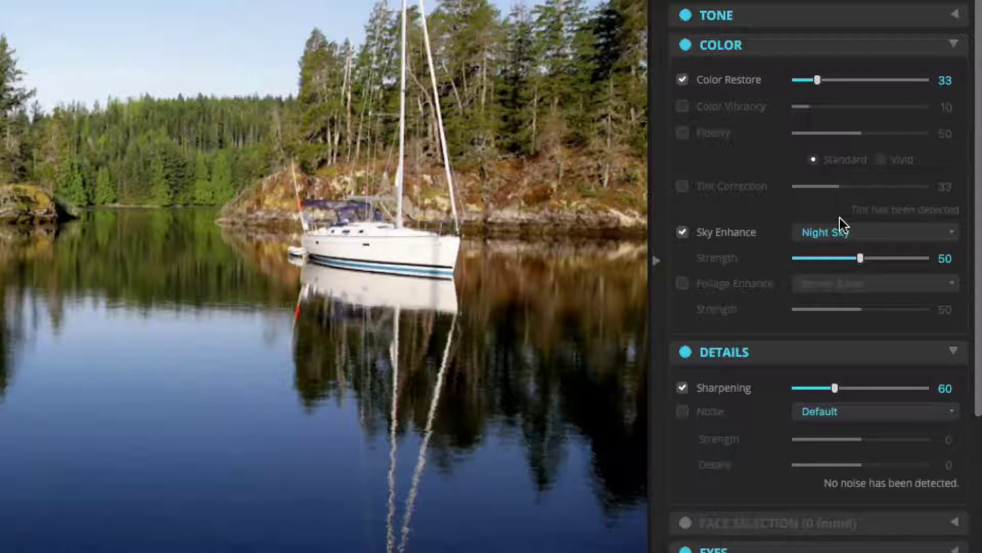
click(840, 237)
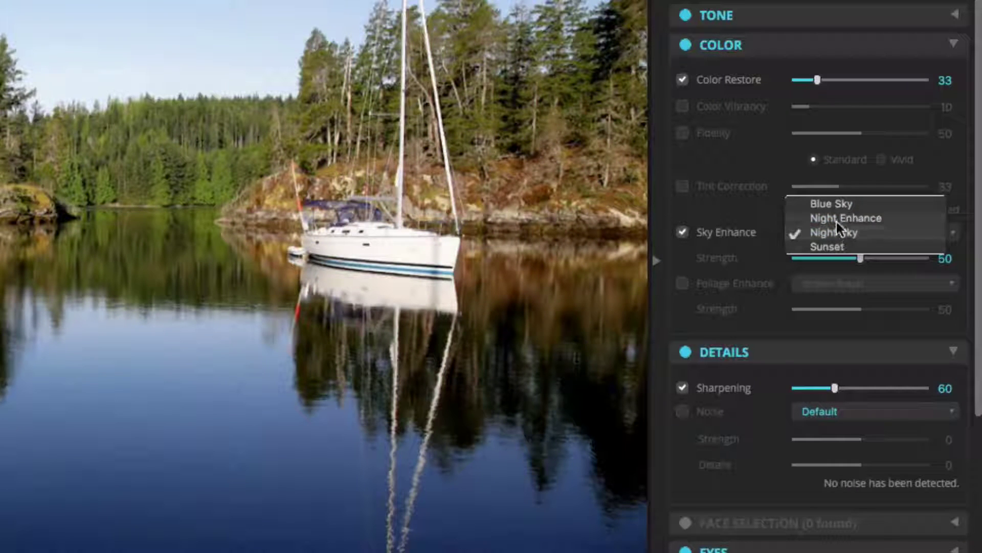
click(834, 207)
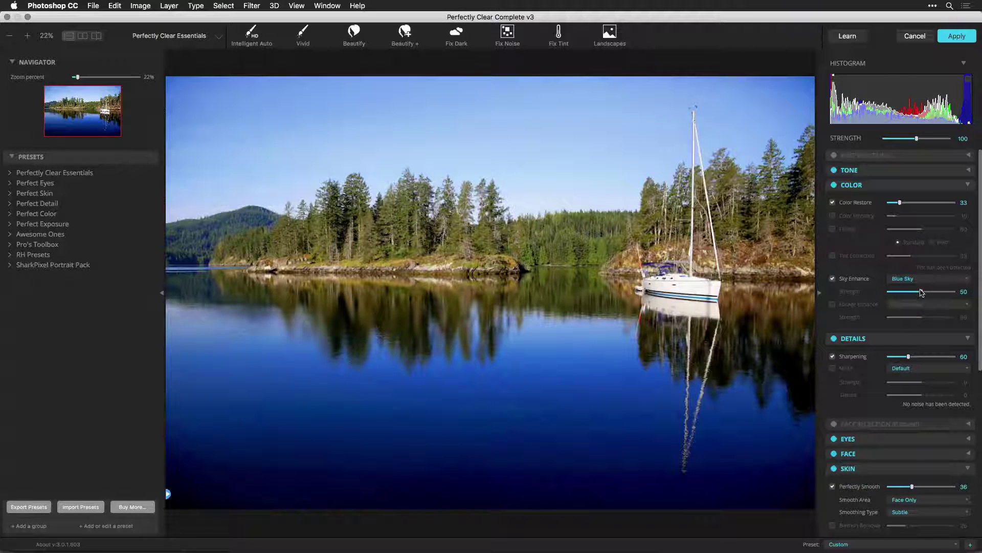
Step: Set the Blue Sky strength to 36, checking the effect off and on, and enable Color Vibrancy at 36
mouse_move(921, 292)
mouse_down()
mouse_move(897, 295)
mouse_move(955, 295)
mouse_move(913, 300)
mouse_up()
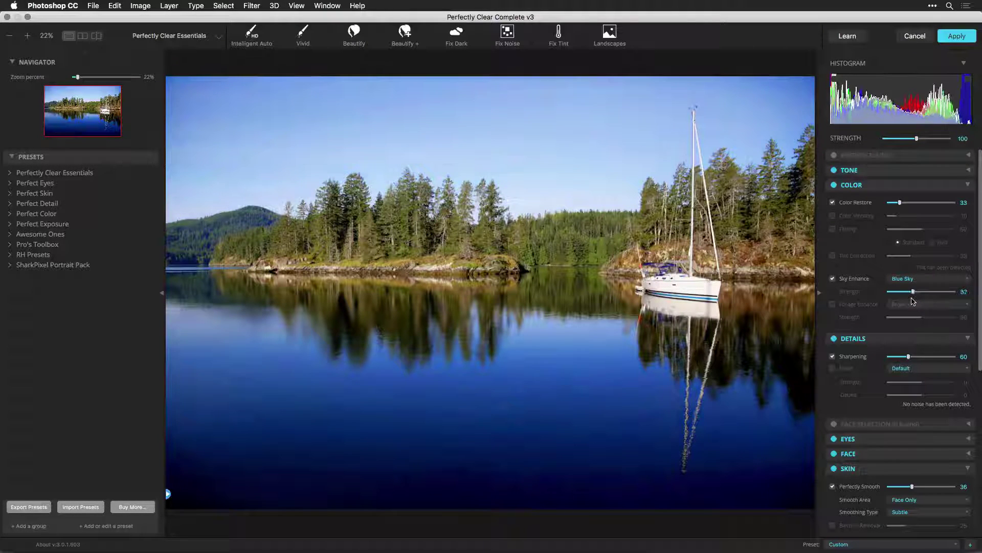
click(833, 279)
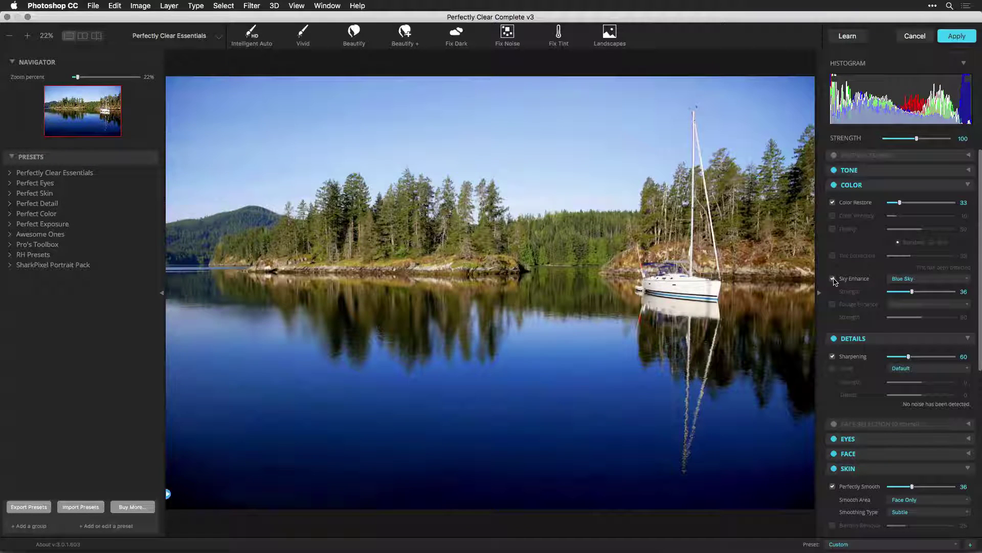
click(833, 279)
click(832, 215)
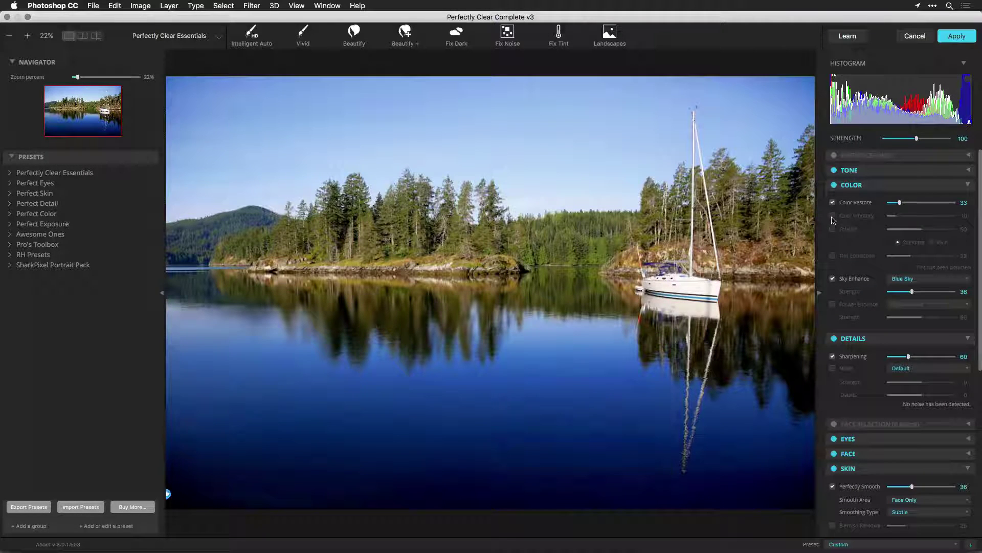
drag(893, 216, 911, 216)
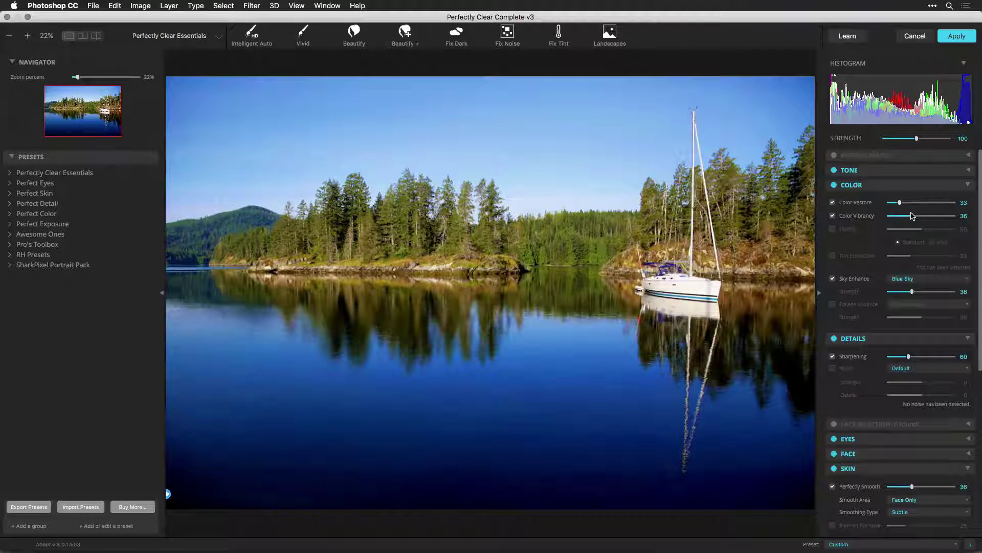
Step: Compare the original and corrected lake photo side by side, in split view and full screen
click(82, 36)
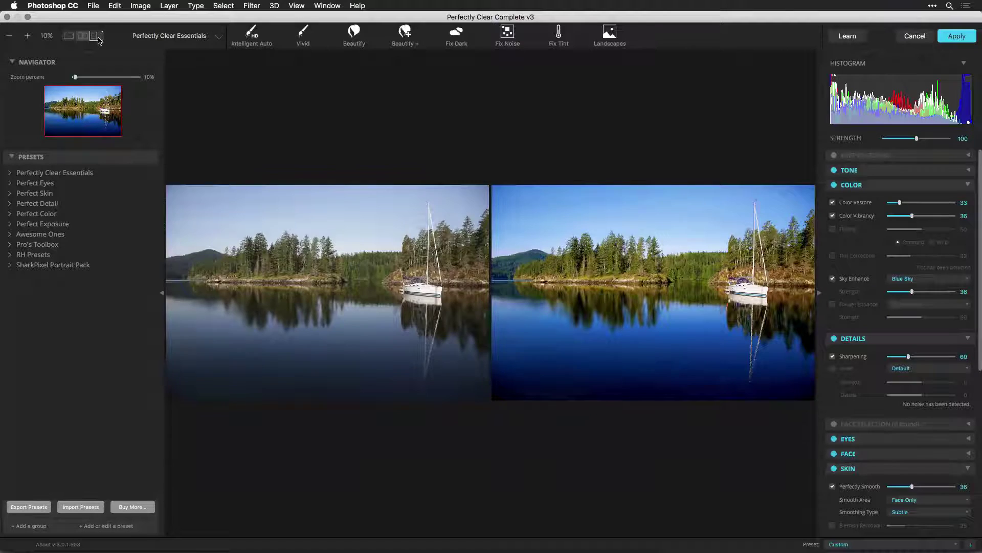
click(97, 37)
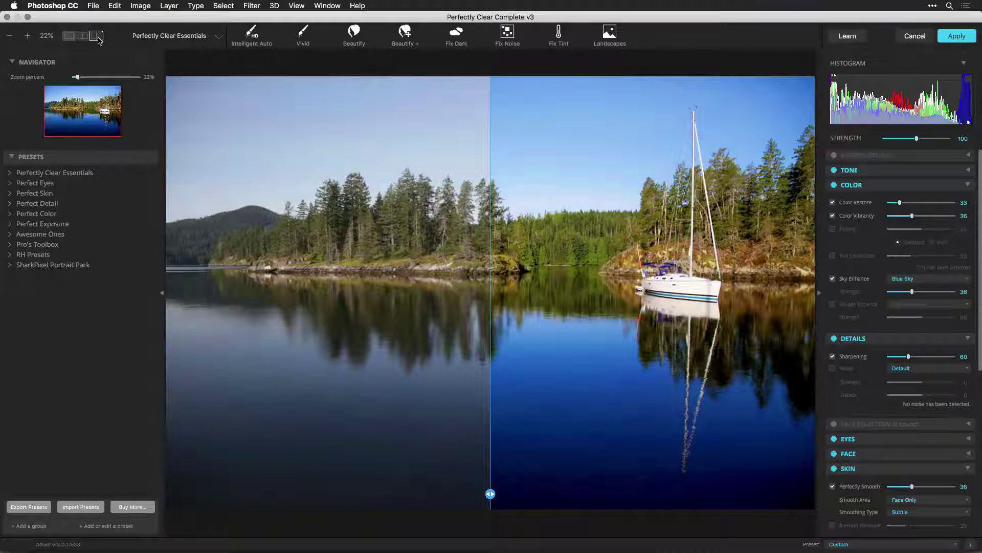
click(490, 492)
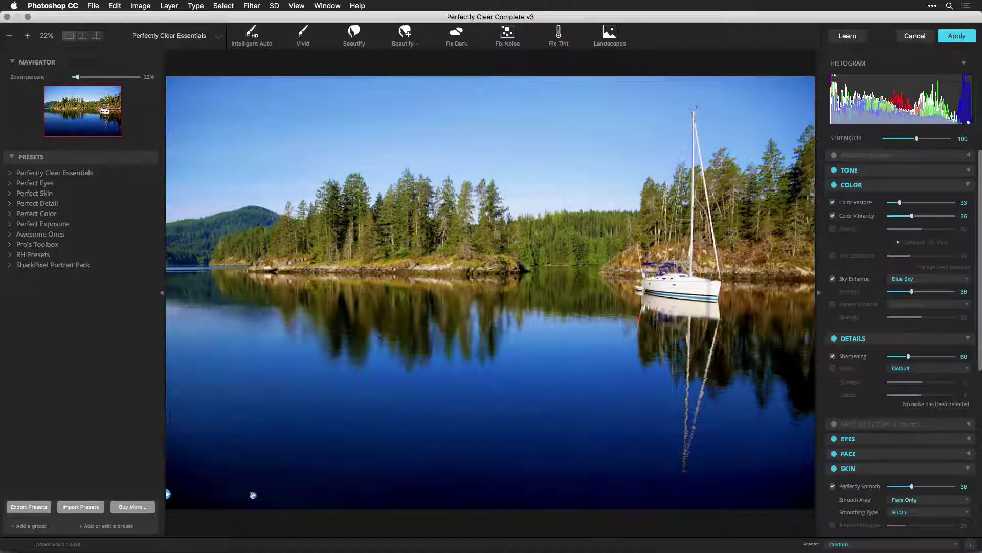
click(167, 492)
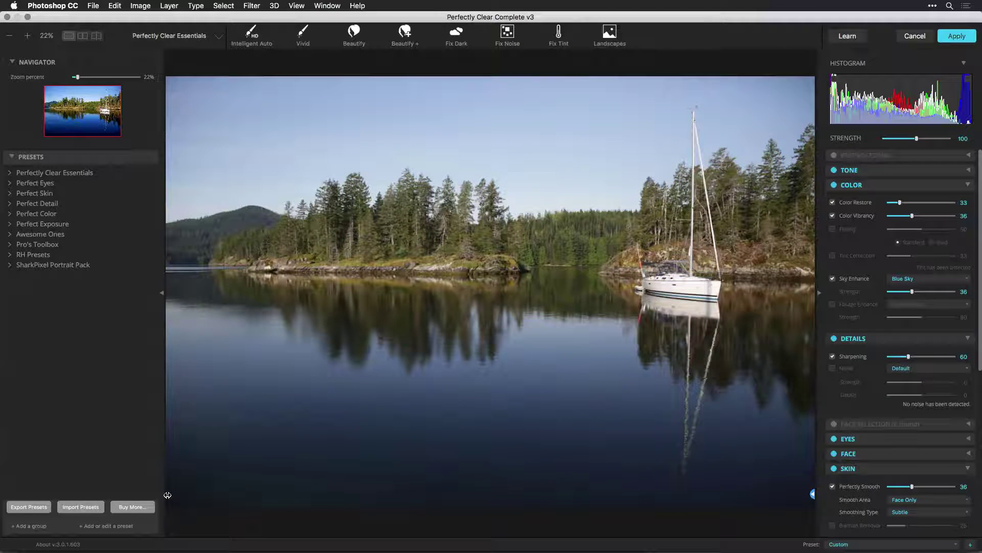
click(168, 494)
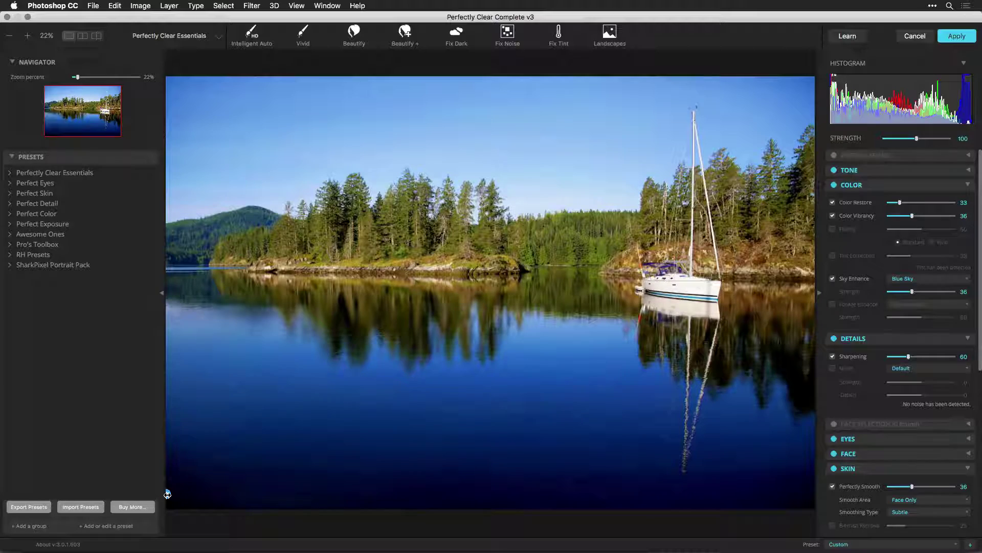
Step: Apply the corrections to 05_Sky.JPG and open 06_Foliage.jpg in the Perfectly Clear Complete v3 filter
click(948, 36)
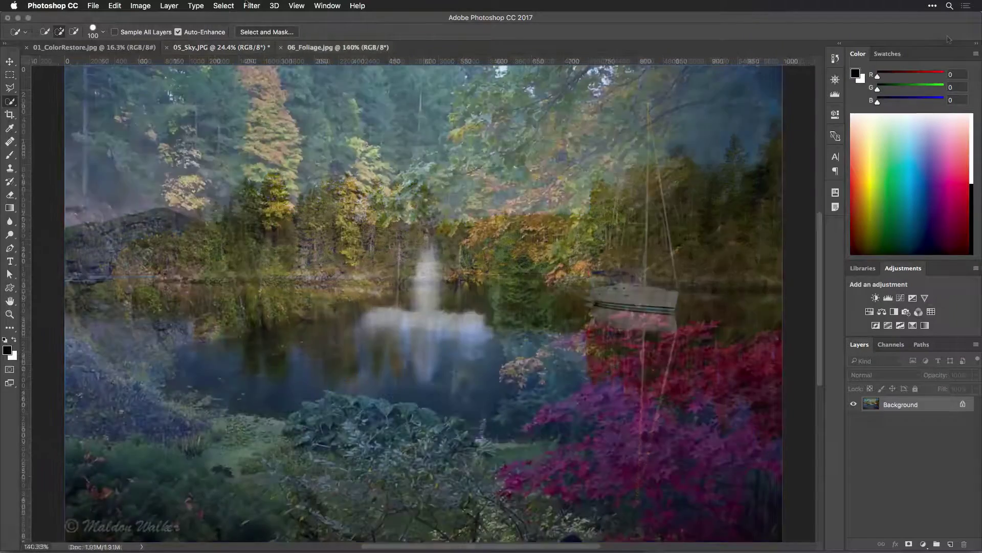
click(252, 5)
mouse_move(329, 234)
click(389, 235)
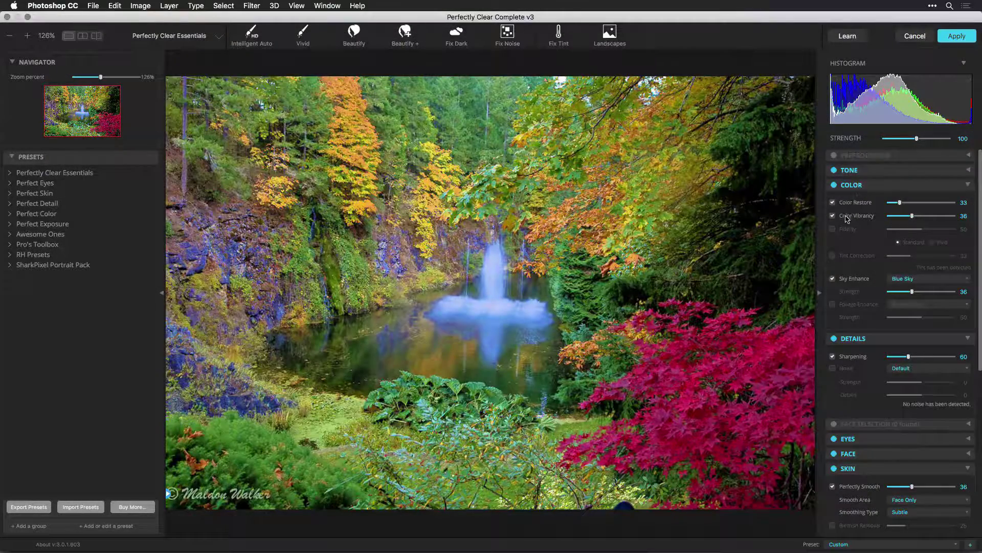
Step: On the foliage photo, disable Color Vibrancy and Sky Enhance, set Color Restore to 46 and enable Standard Fidelity
click(833, 216)
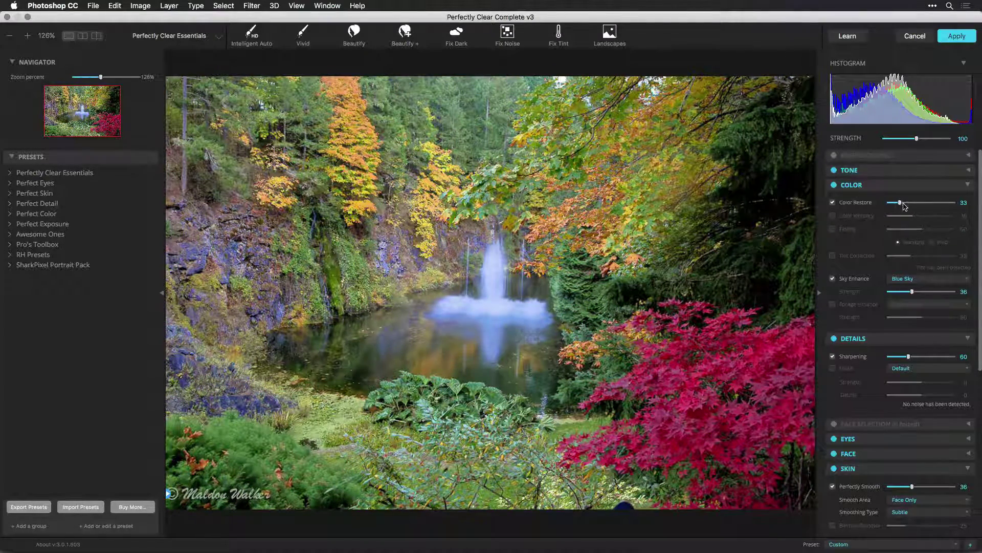
drag(904, 207, 905, 207)
click(837, 230)
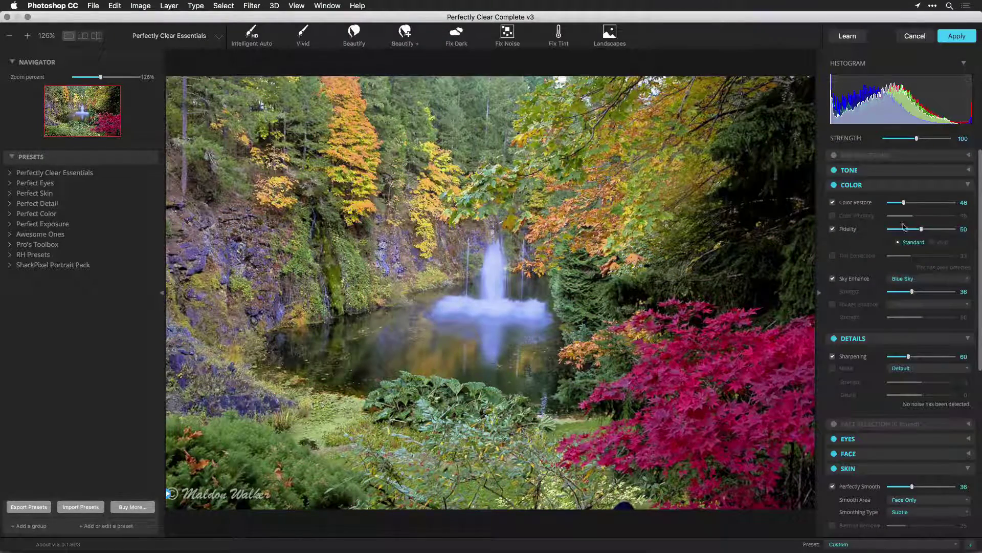
click(834, 279)
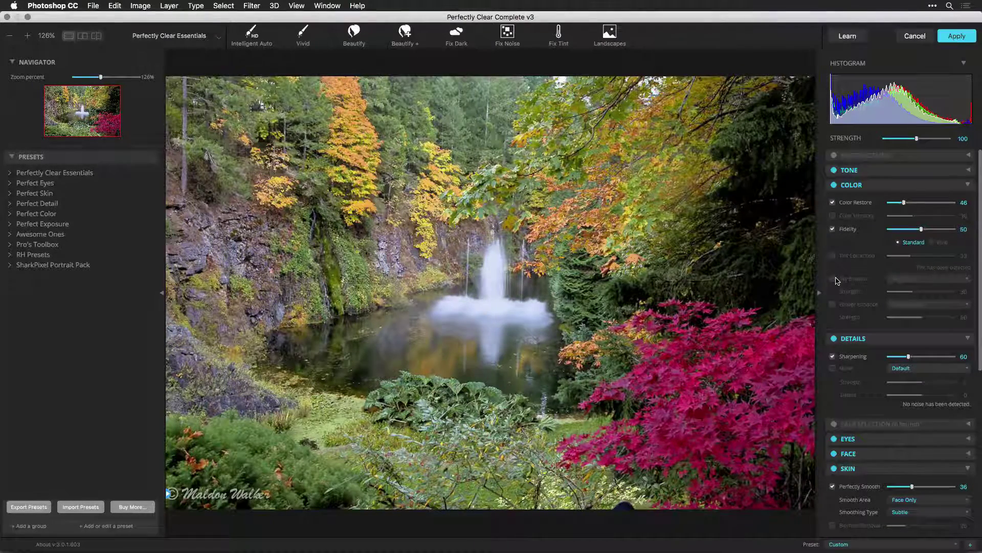
Step: Enable Foliage Enhance on the foliage photo and set it to Green Boost with strength 23
click(833, 304)
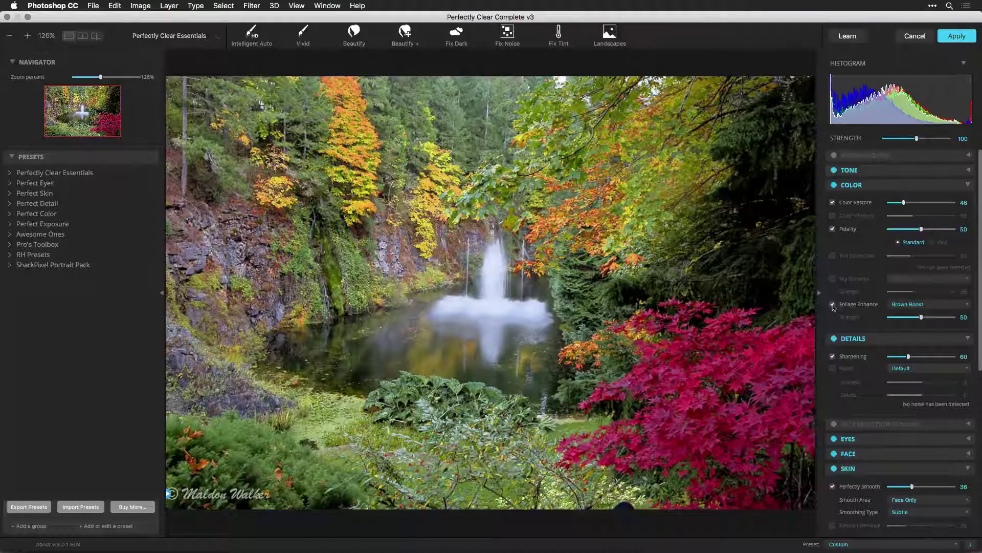
click(901, 303)
click(906, 314)
click(904, 317)
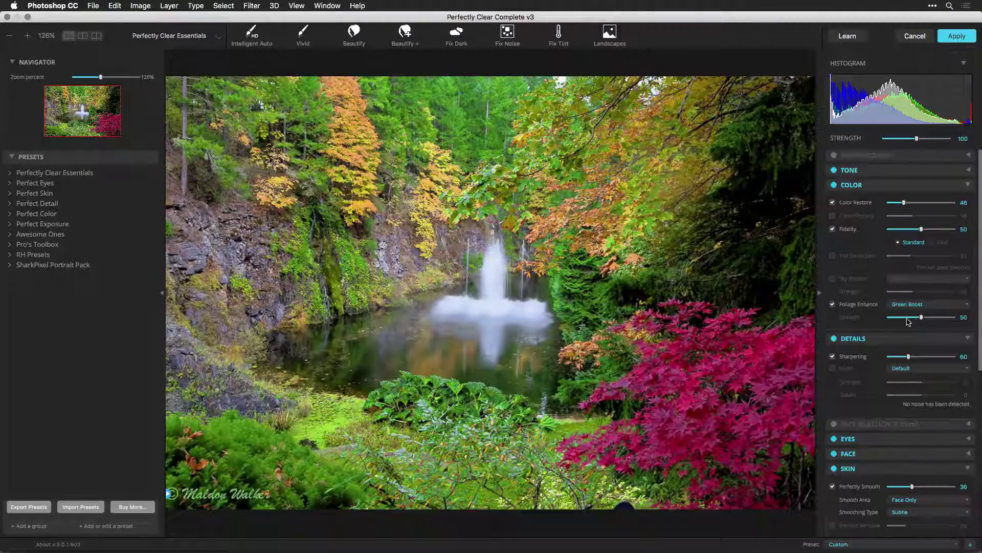
mouse_move(903, 318)
mouse_down()
mouse_move(942, 317)
mouse_move(904, 321)
mouse_up()
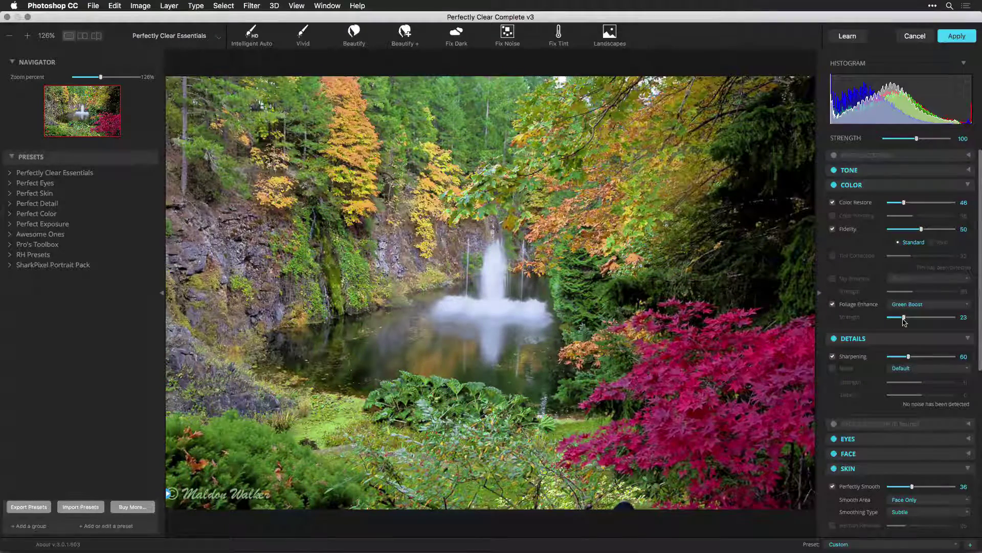
Step: Switch Foliage Enhance to Brown Boost, try strength 66 with the effect off and on, and set the strength to 31
click(902, 306)
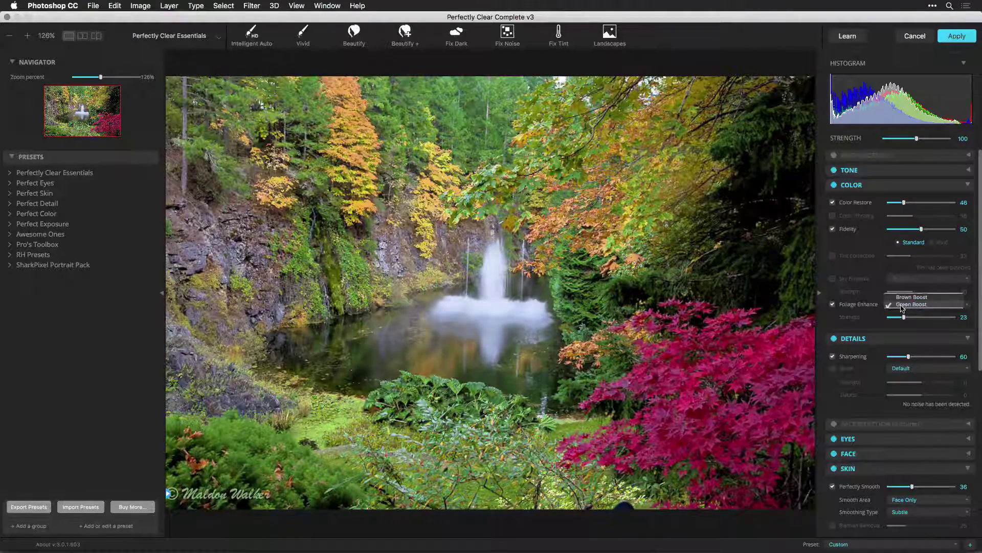
click(902, 298)
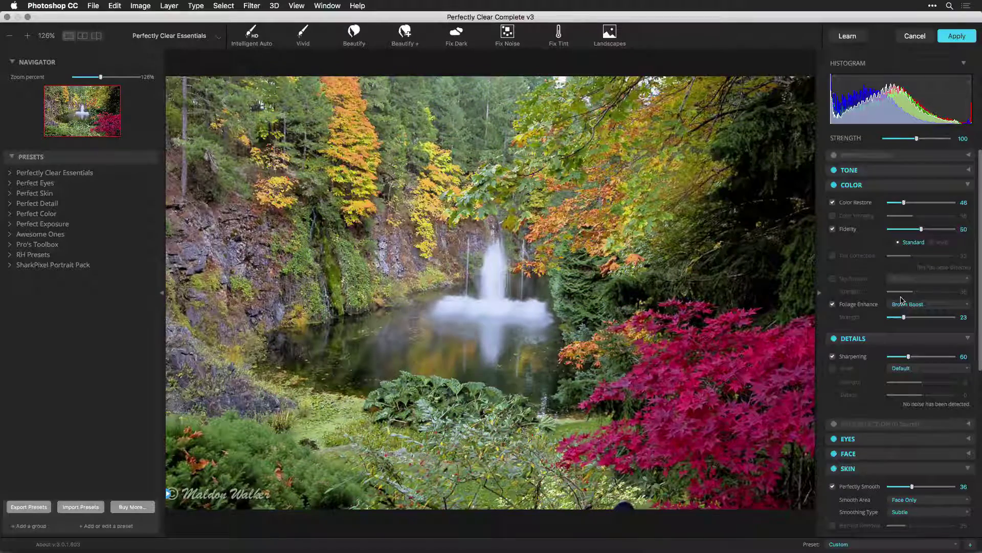
drag(926, 318, 933, 318)
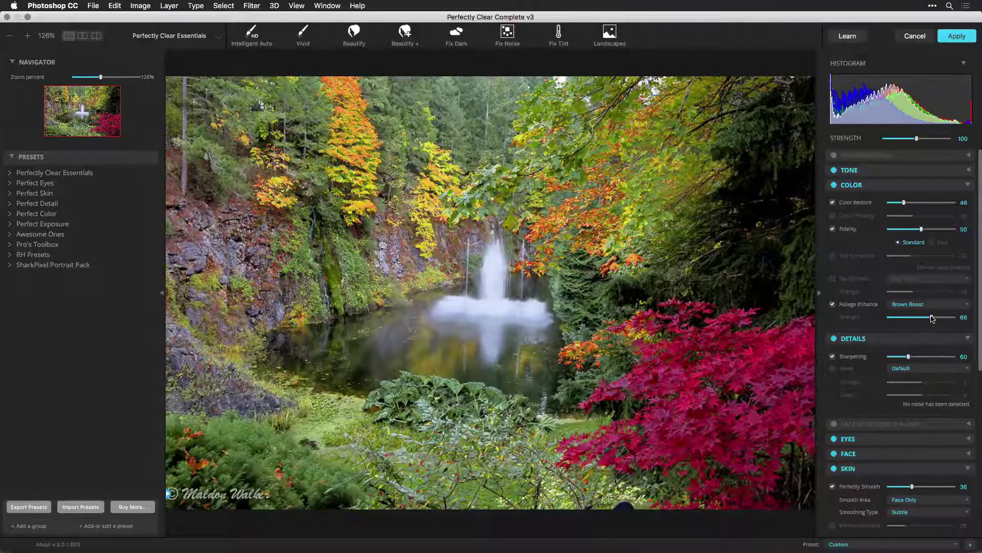
click(833, 304)
click(833, 304)
click(910, 318)
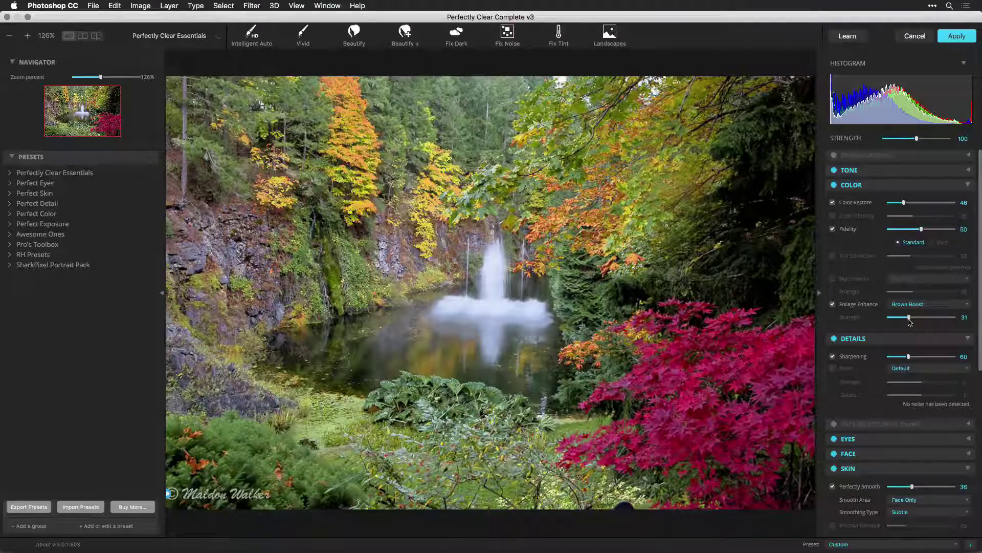
Step: Compare the photo with Foliage Enhance off and on, and raise Fidelity to 66 and Color Restore to 100
click(834, 305)
click(834, 305)
click(931, 229)
click(922, 203)
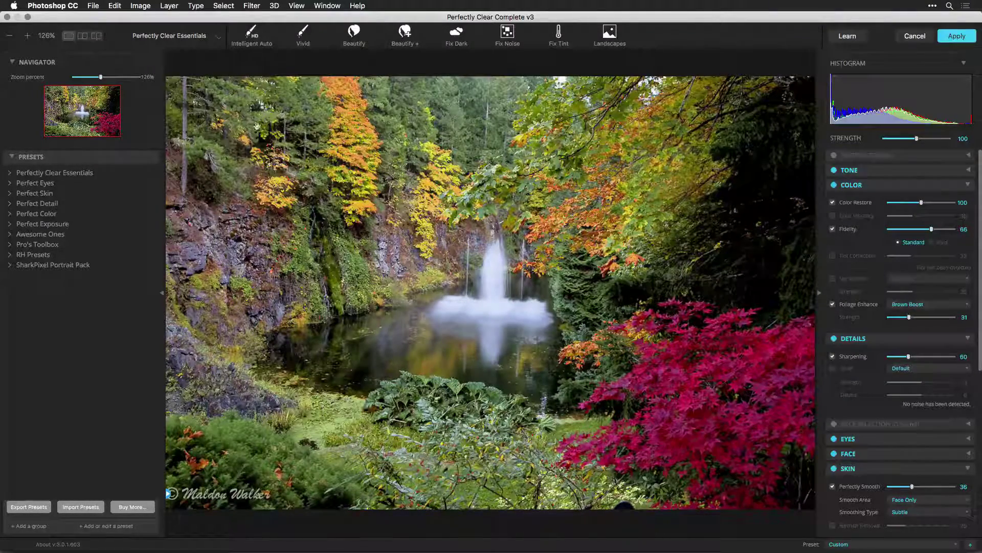
Step: Compare the original and corrected foliage photo in split view and full screen
click(96, 35)
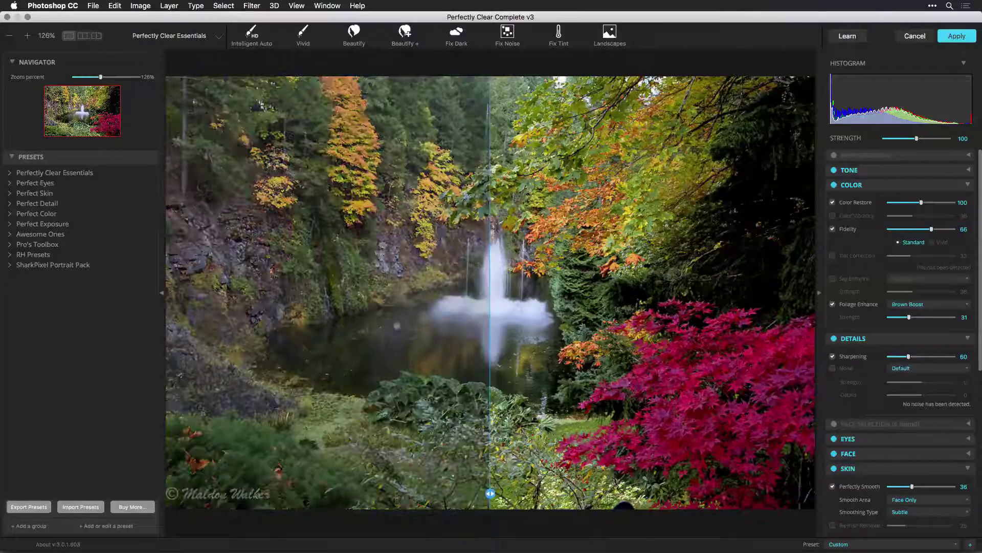
click(490, 495)
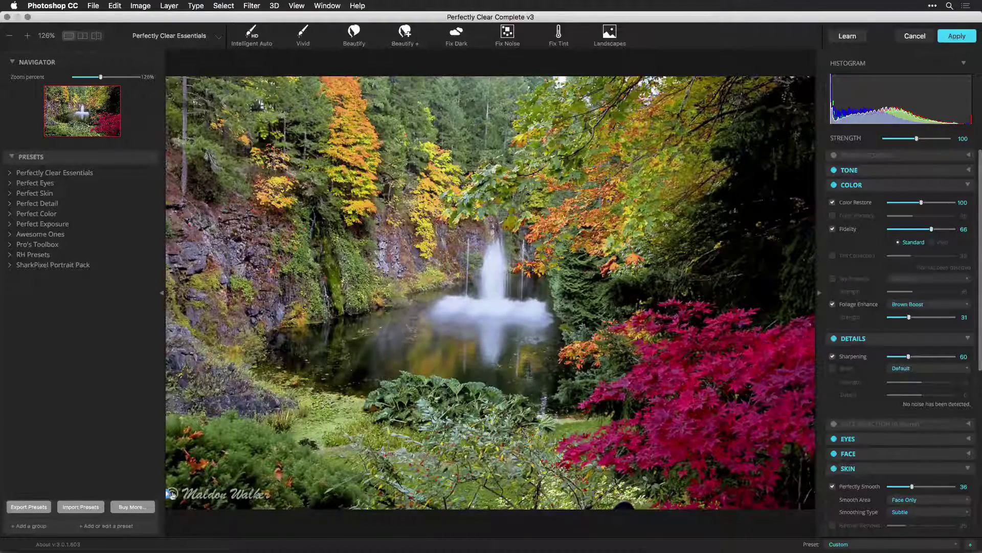
click(168, 494)
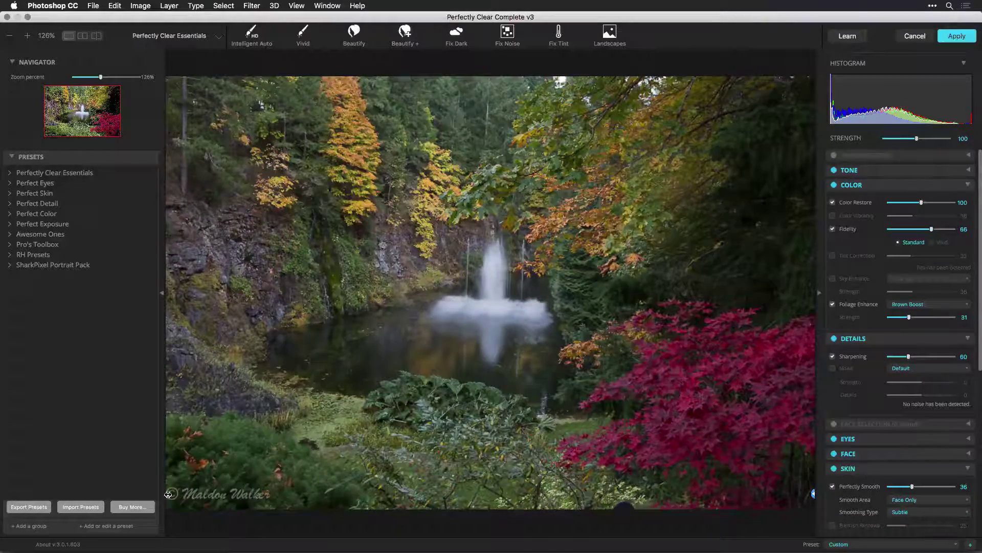
click(814, 493)
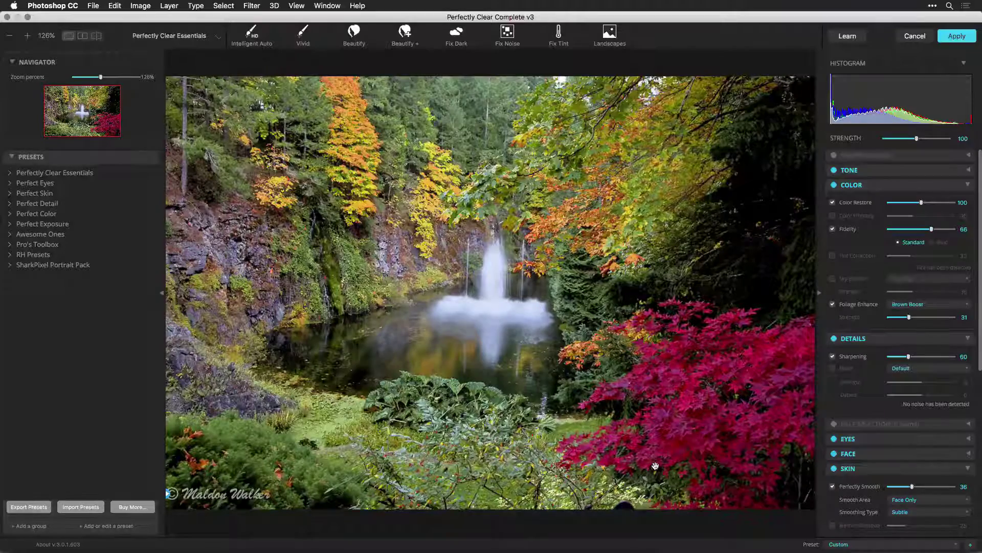
Step: Adjust the overall correction Strength for the foliage photo, raising it from a low setting to 71 and on to 159
click(956, 37)
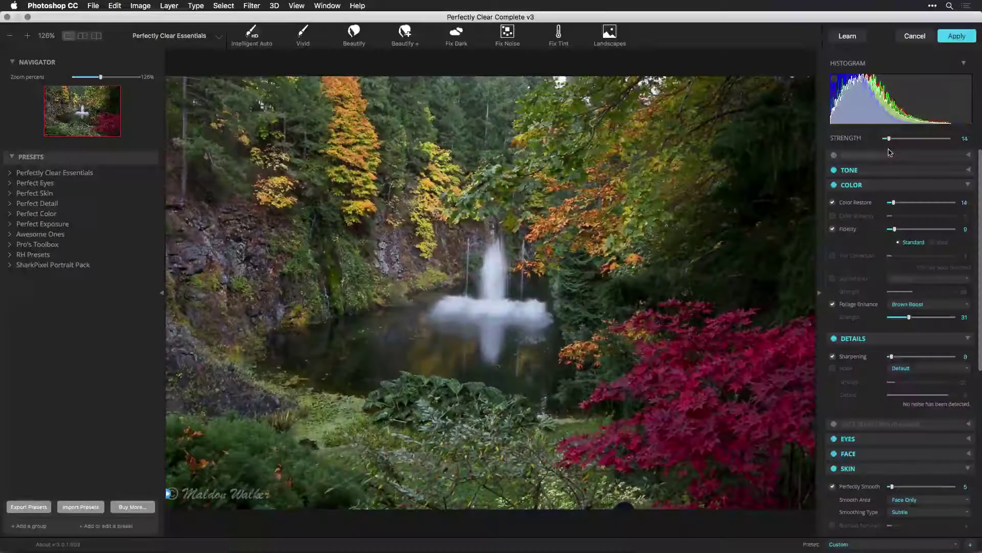
drag(899, 152, 903, 151)
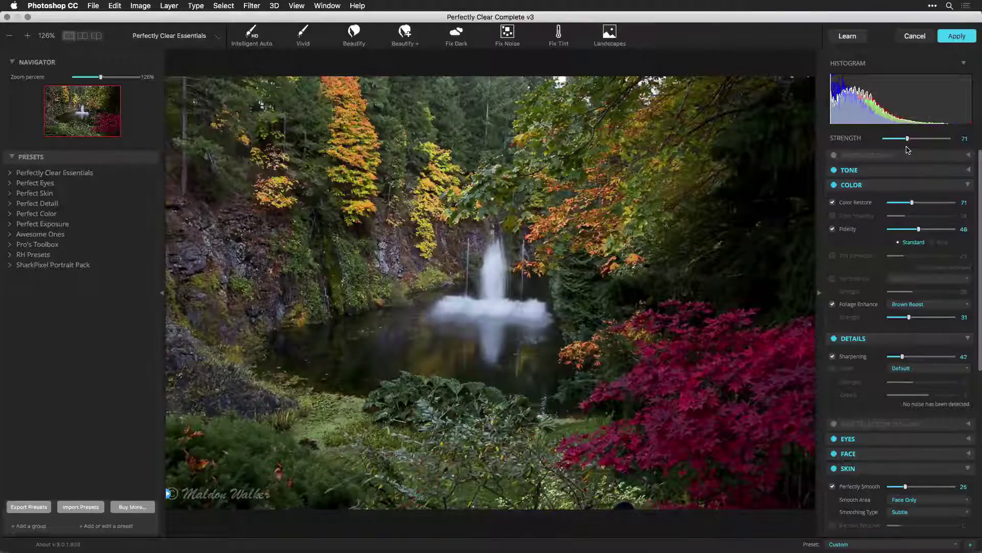
drag(908, 140, 936, 142)
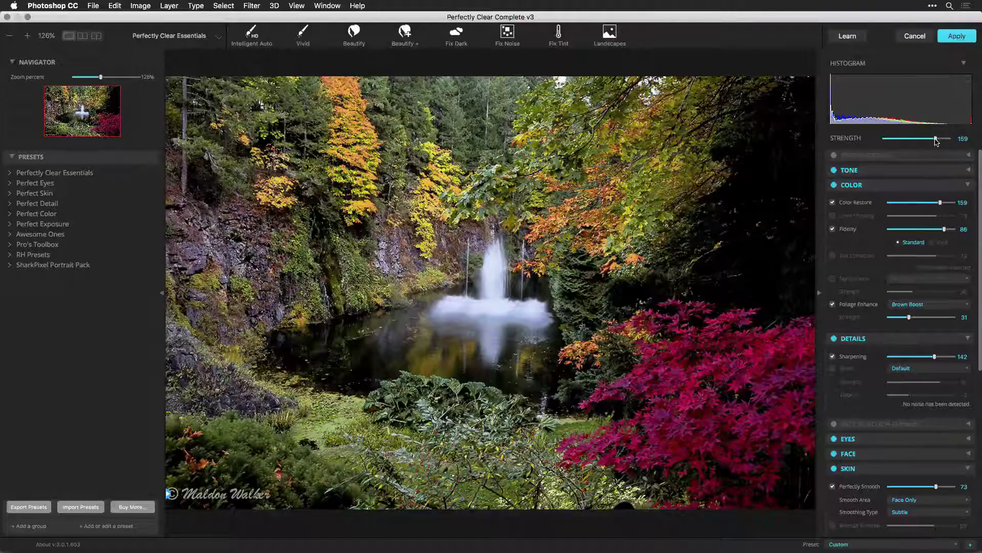